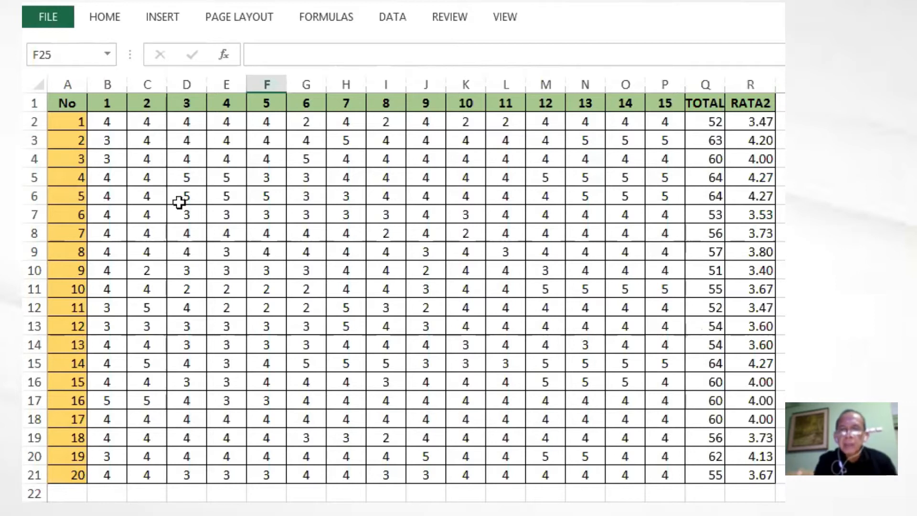
# Copy the questionnaire scores in B2:P21 and paste them into the empty SPSS data sheet starting at the first cell
pyautogui.moveTo(105, 123); pyautogui.dragTo(664, 472)
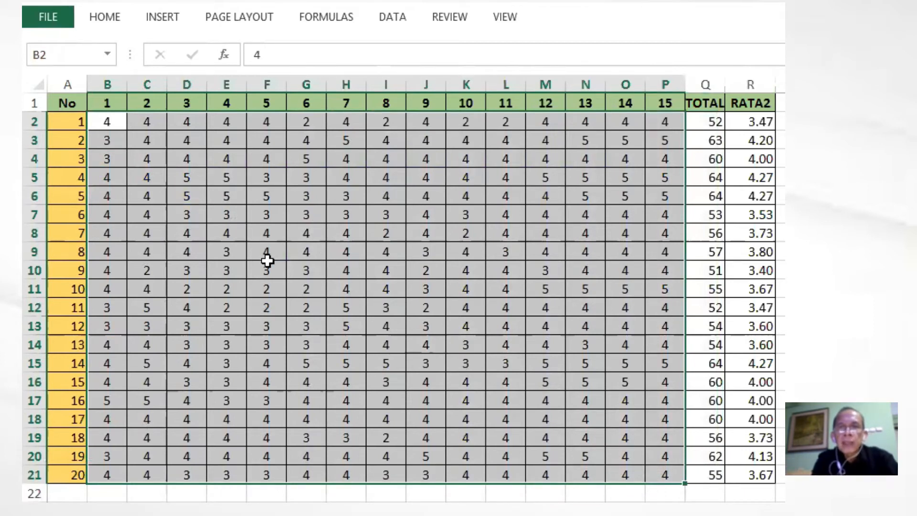
pyautogui.rightClick(267, 260)
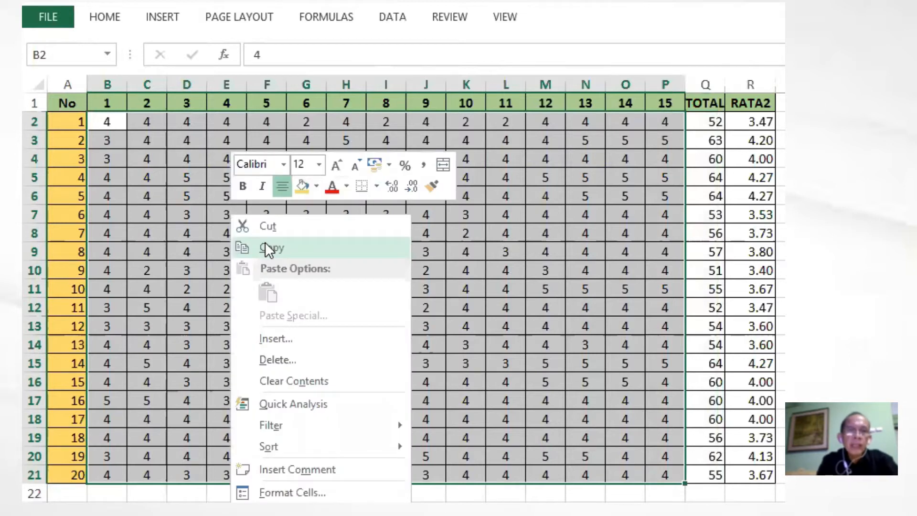
pyautogui.click(268, 248)
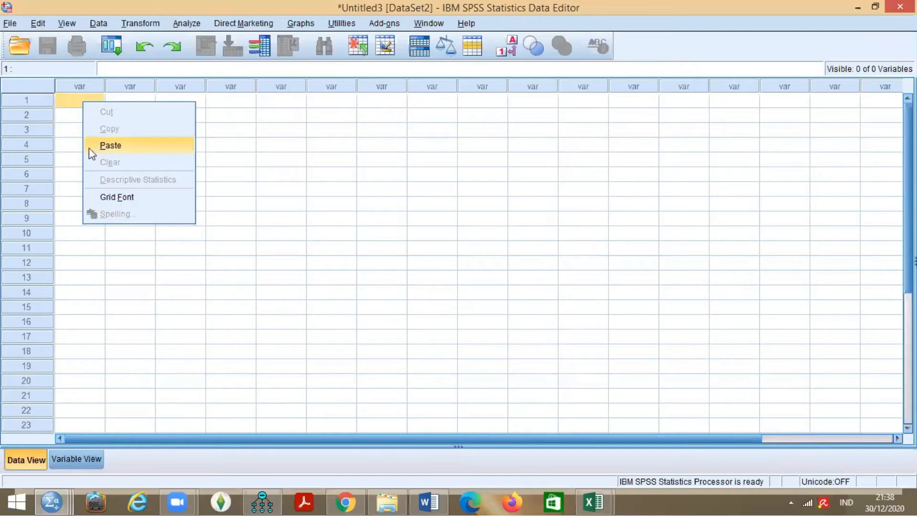
pyautogui.click(111, 145)
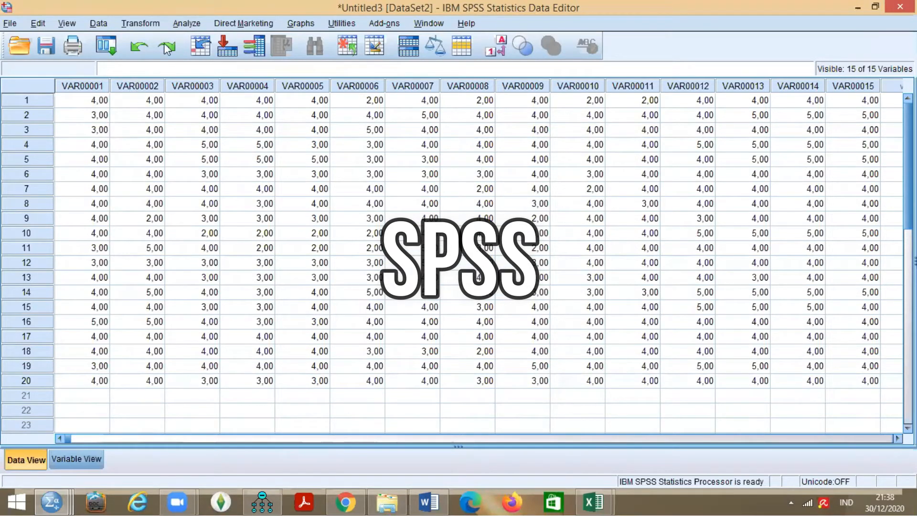
# Set up a Frequencies analysis with all variables VAR00001 to VAR00015 and frequency tables displayed
pyautogui.click(186, 24)
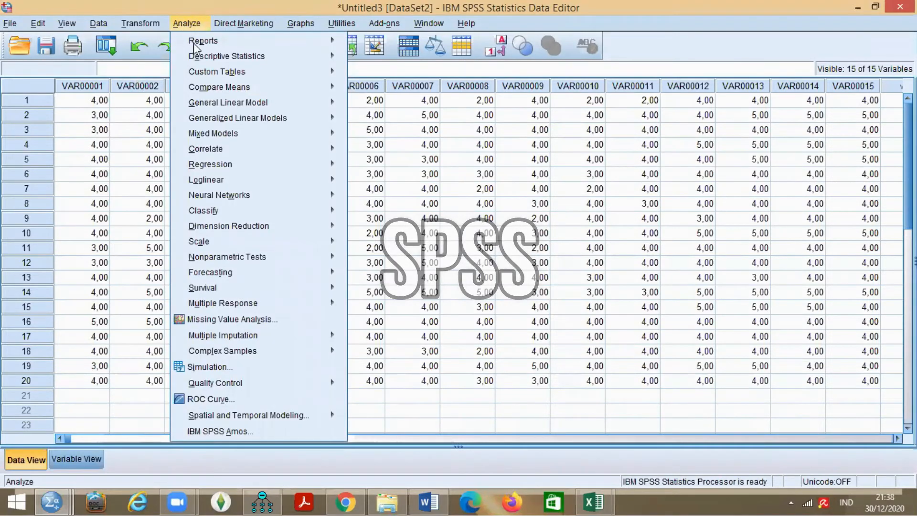
pyautogui.moveTo(196, 51)
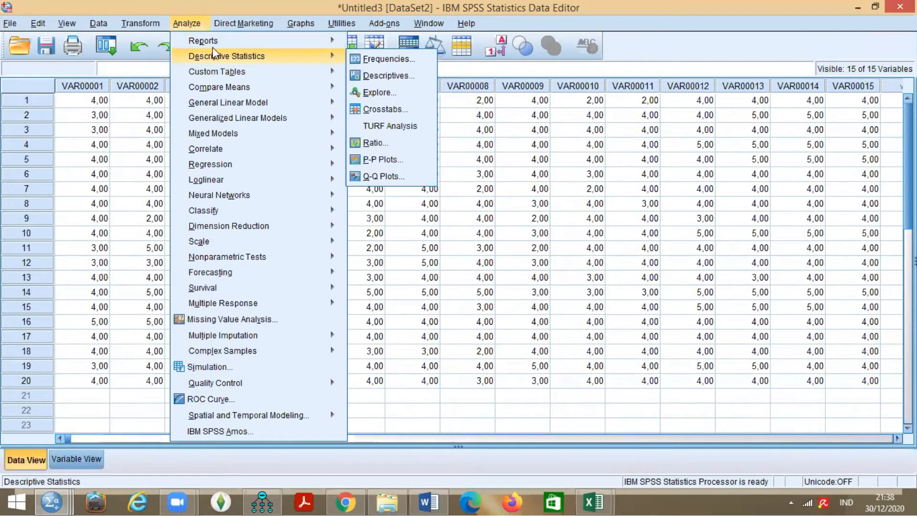
pyautogui.click(378, 59)
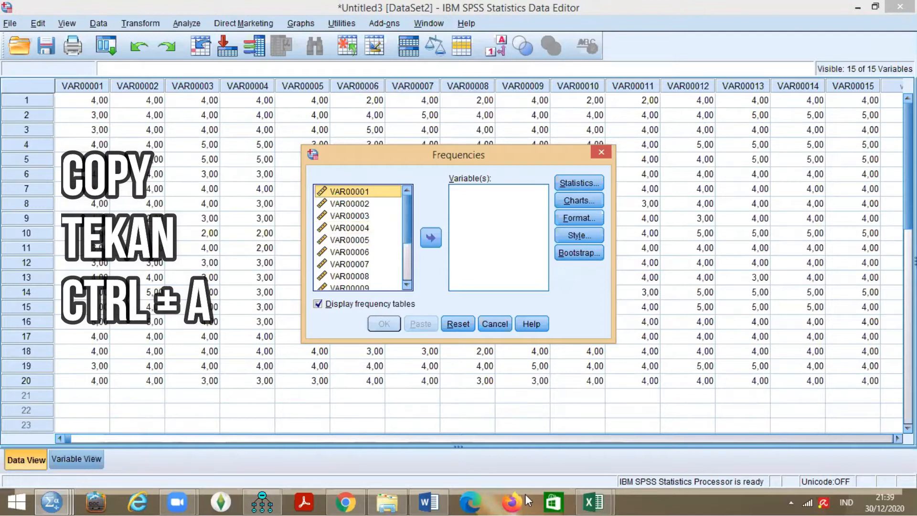
pyautogui.click(317, 303)
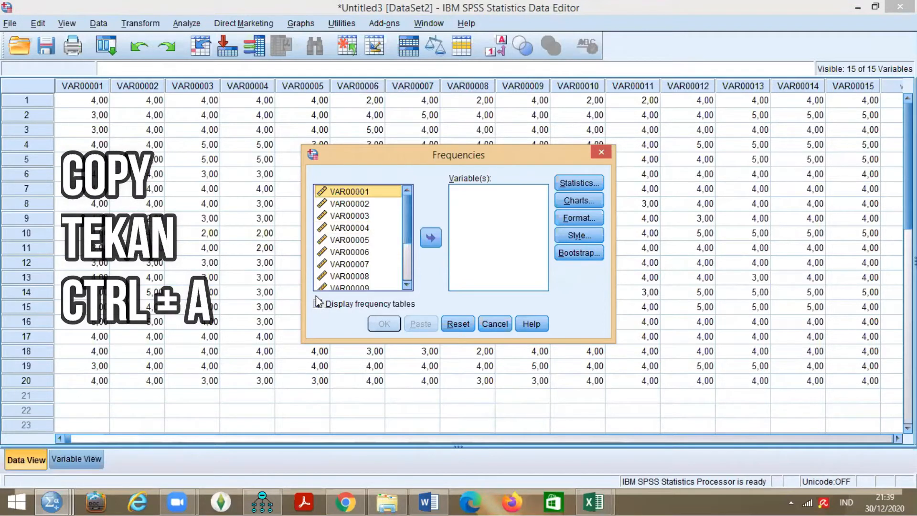
pyautogui.hotkey('ctrl', 'a')
pyautogui.click(318, 304)
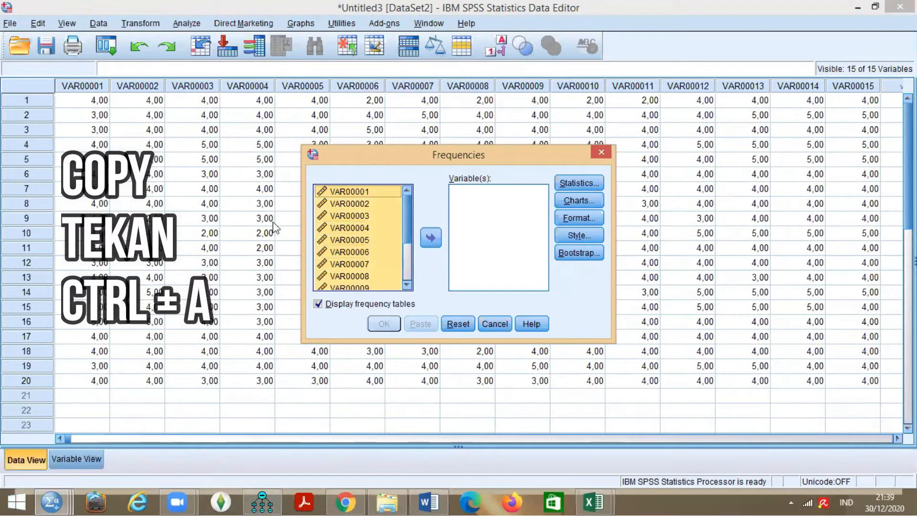
pyautogui.click(430, 238)
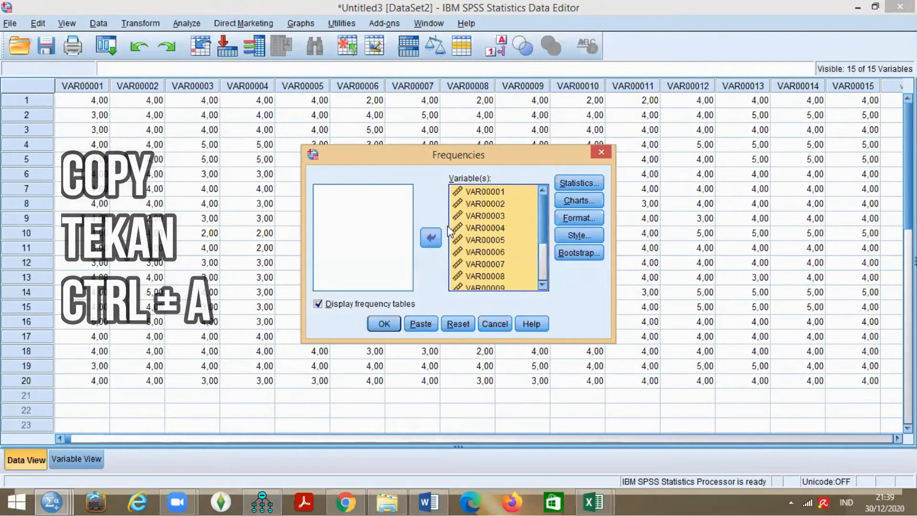
# Leave all additional statistics unselected and run the Frequencies analysis
pyautogui.click(588, 182)
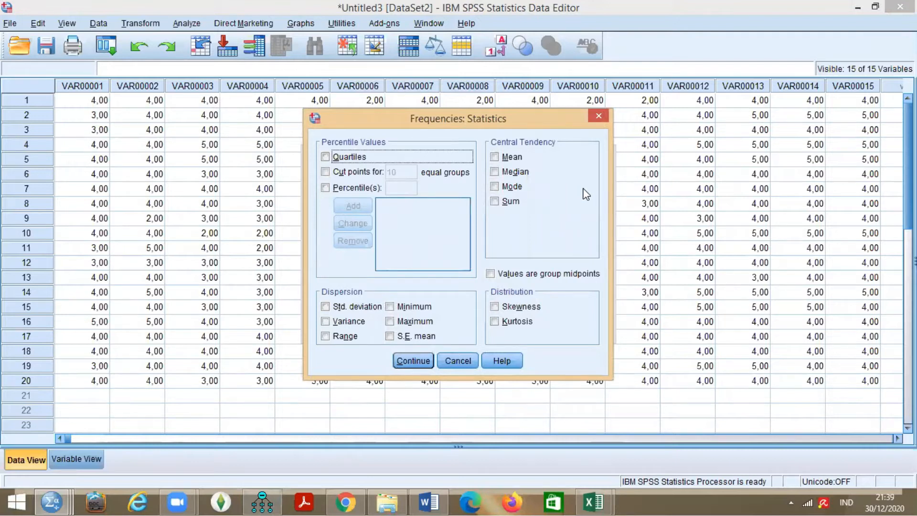
pyautogui.click(413, 361)
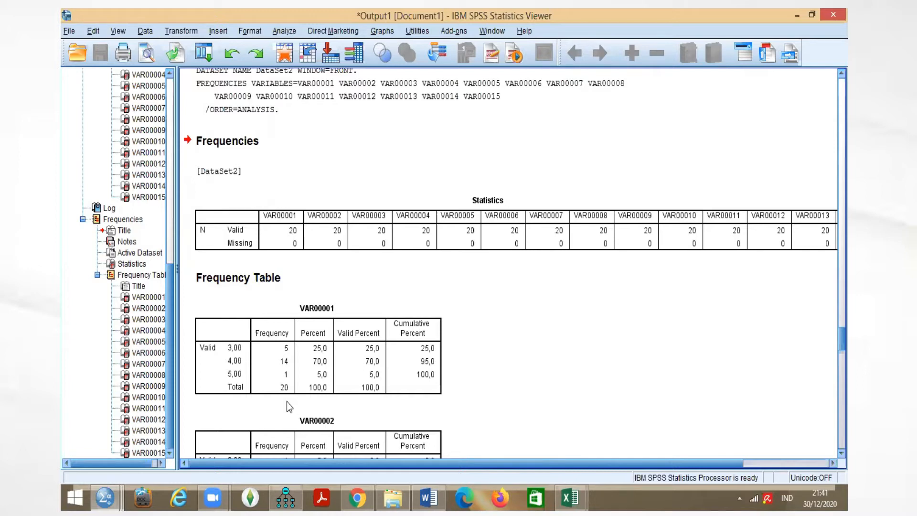
pyautogui.click(244, 382)
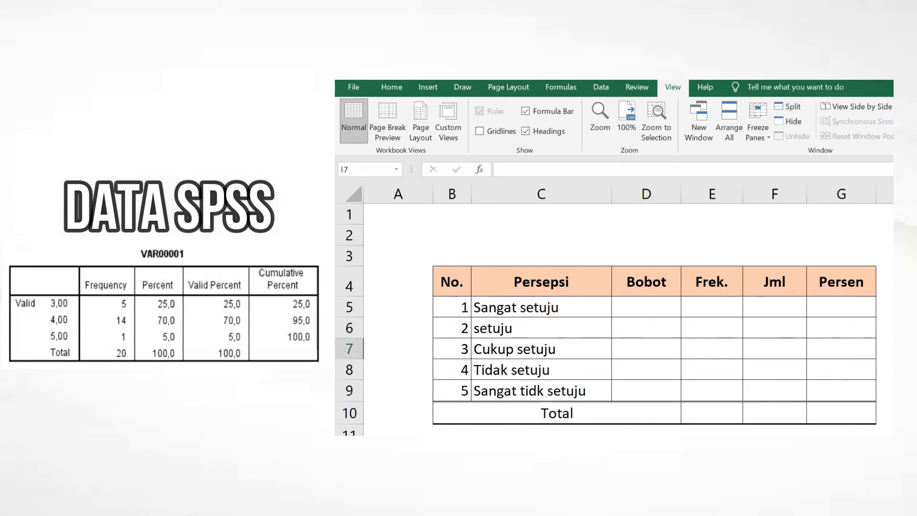
# In the Excel perception table, fill the Bobot cells D5 to D9 with the weights 5, 4, 3, 2 and 1
pyautogui.click(657, 309)
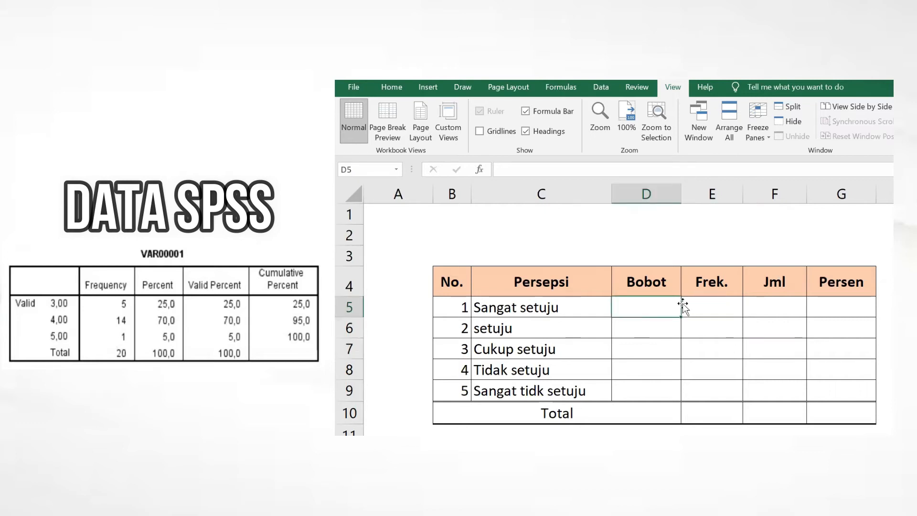
pyautogui.write('5')
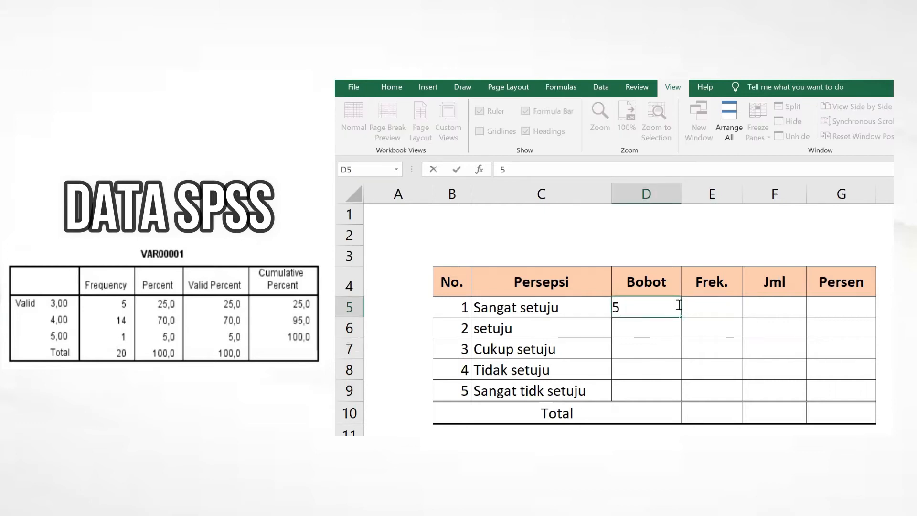
pyautogui.click(631, 331)
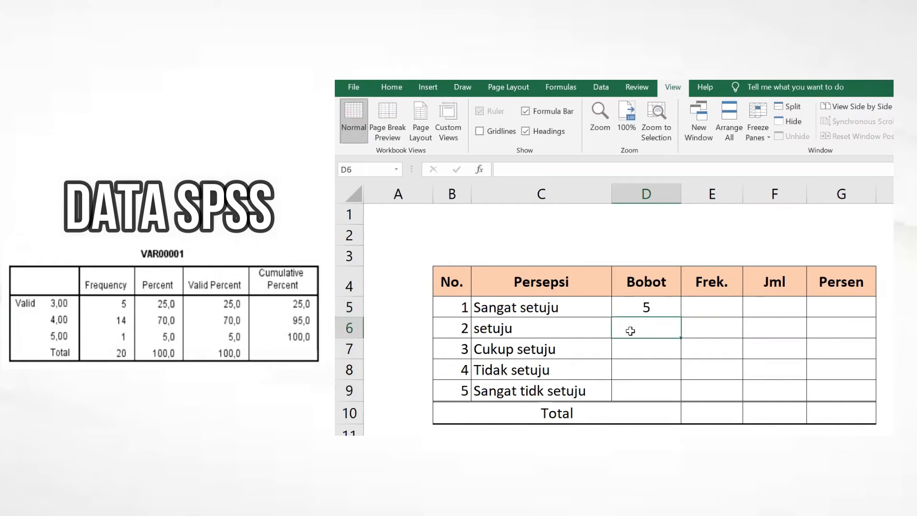
pyautogui.write('4')
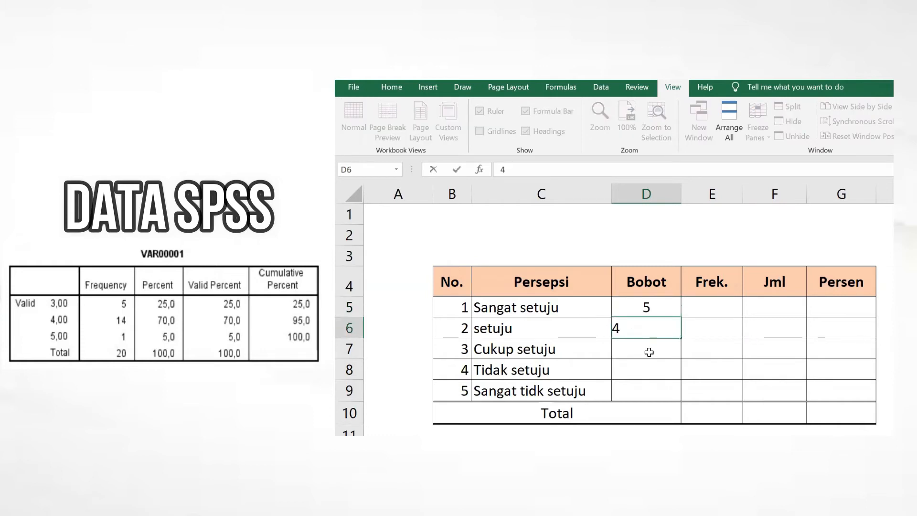
pyautogui.click(649, 352)
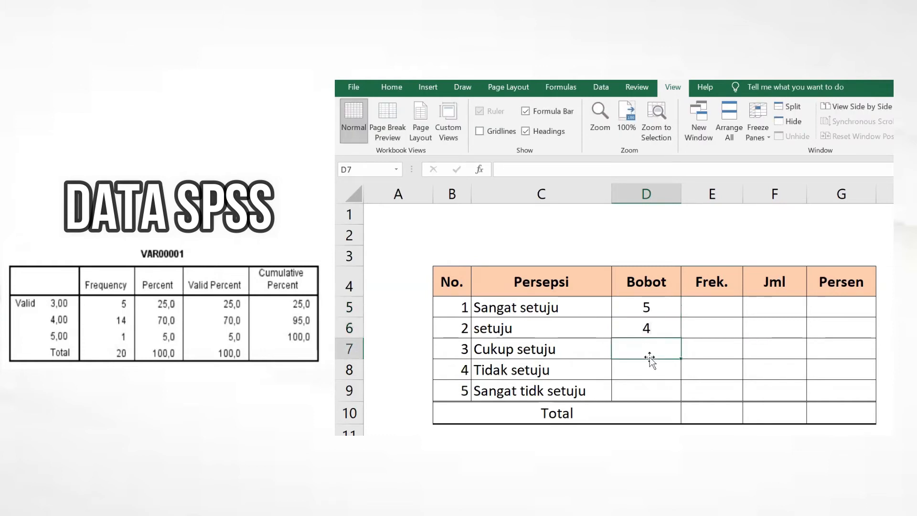
pyautogui.write('3')
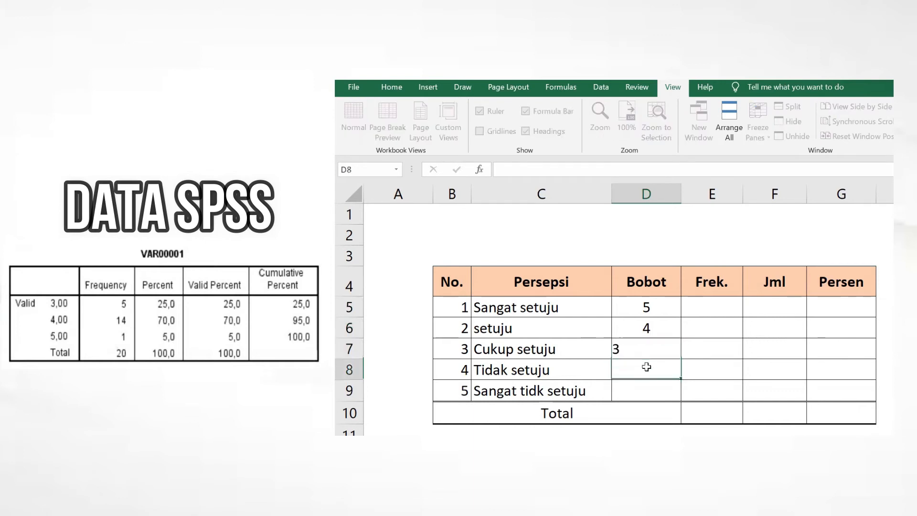
pyautogui.click(647, 367)
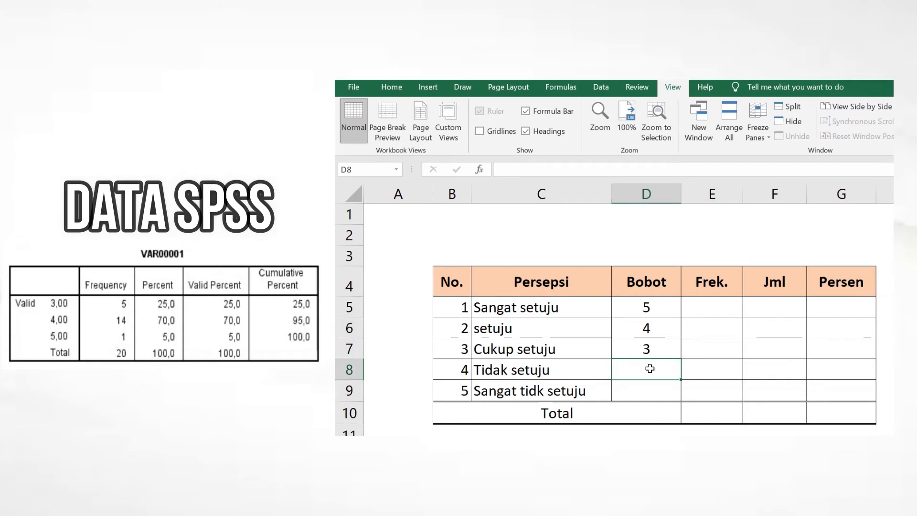
pyautogui.write('2')
pyautogui.click(650, 385)
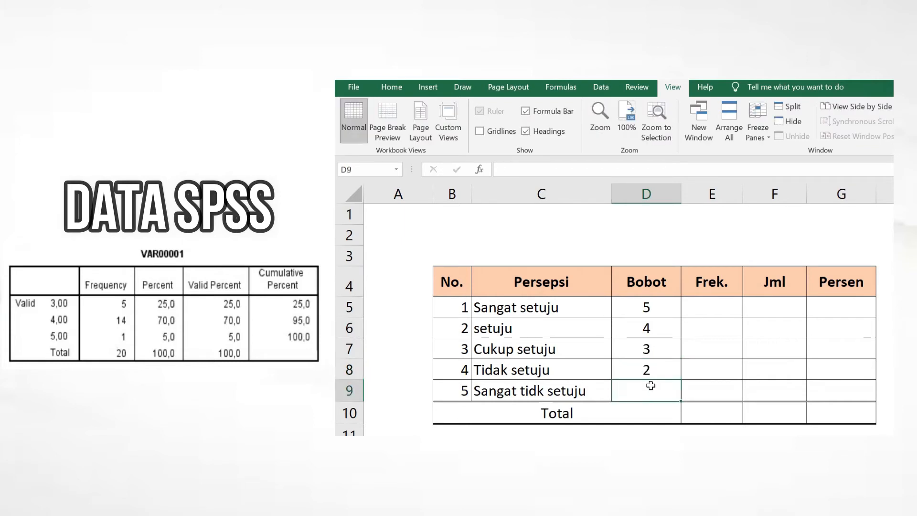
pyautogui.write('1')
pyautogui.click(914, 327)
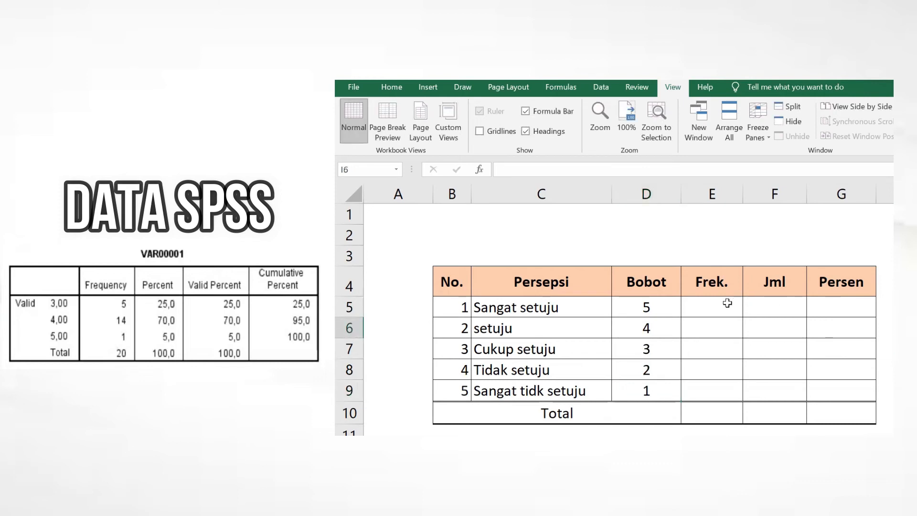
# Fill the Frek. cells E5 to E9 with the VAR00001 frequencies 1, 14, 5, 0 and 0
pyautogui.click(727, 305)
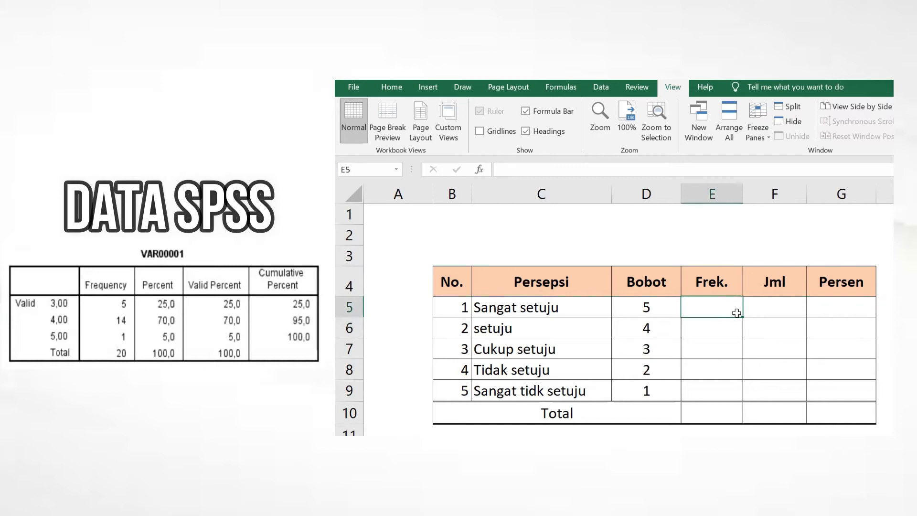
pyautogui.write('1')
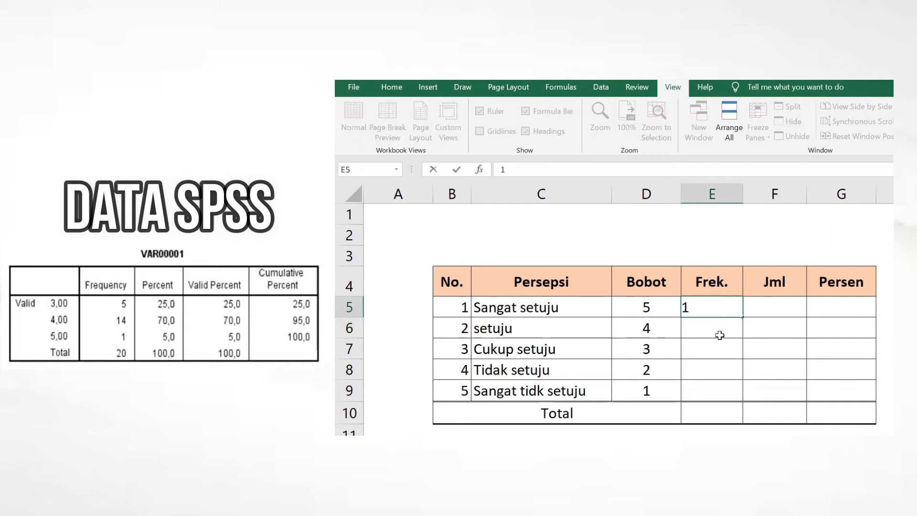
pyautogui.click(713, 327)
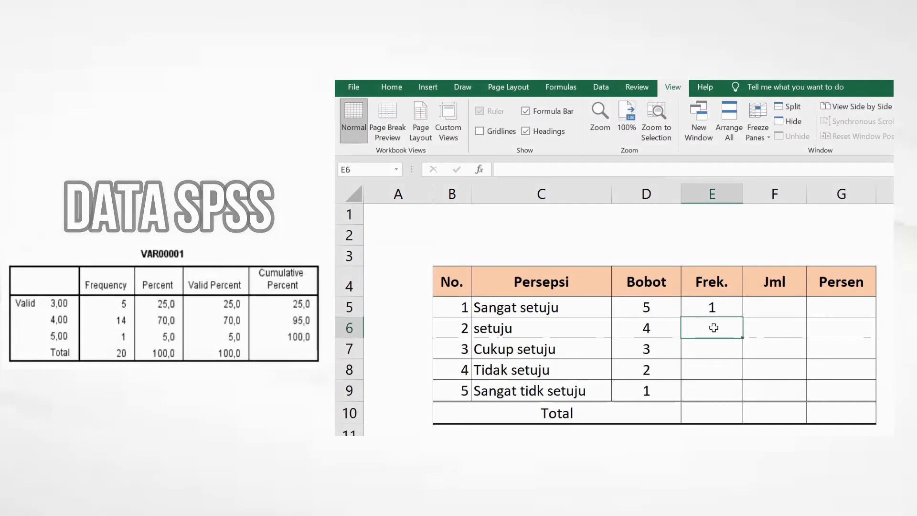
pyautogui.write('14')
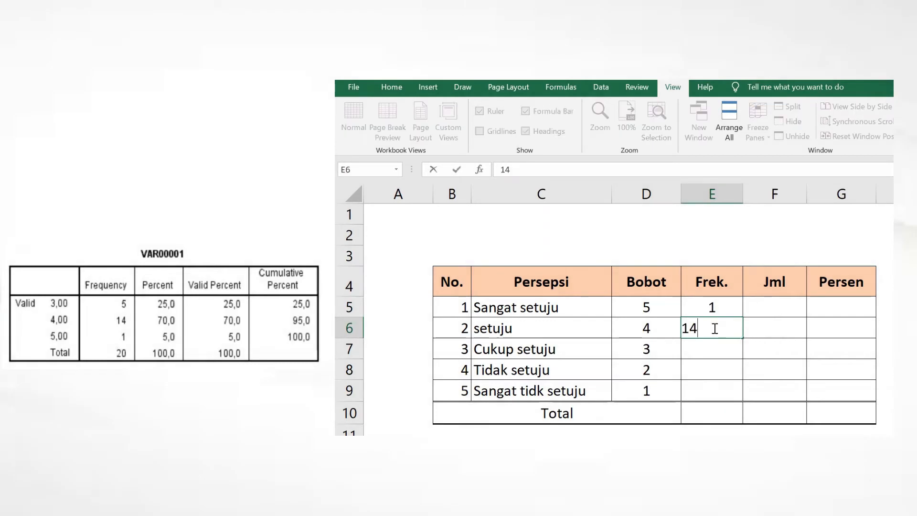
pyautogui.click(705, 352)
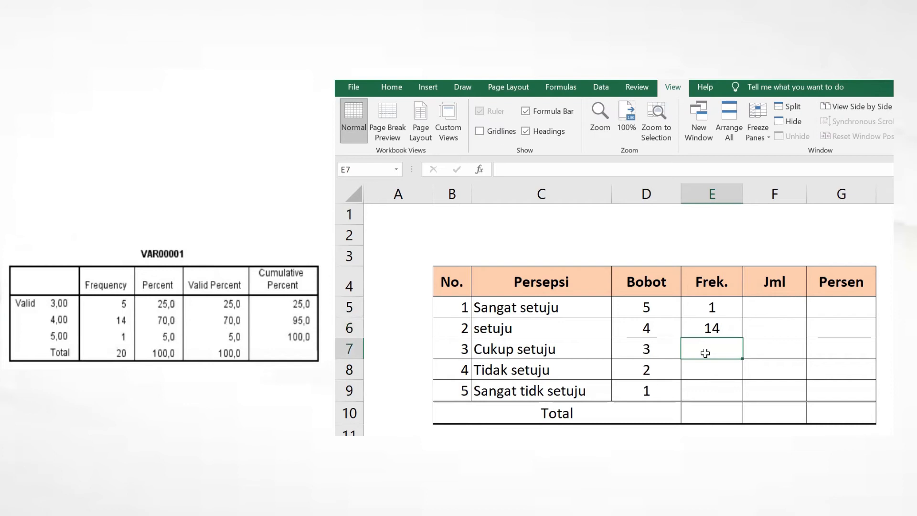
pyautogui.write('5')
pyautogui.click(715, 370)
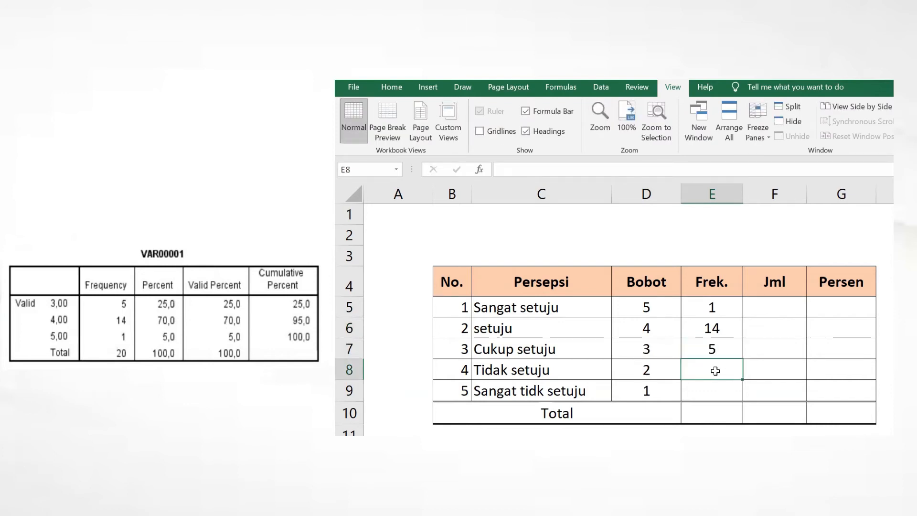
pyautogui.write('0')
pyautogui.click(717, 385)
pyautogui.write('0')
# Total the frequencies in E10 with a SUM formula over E5:E9
pyautogui.click(720, 417)
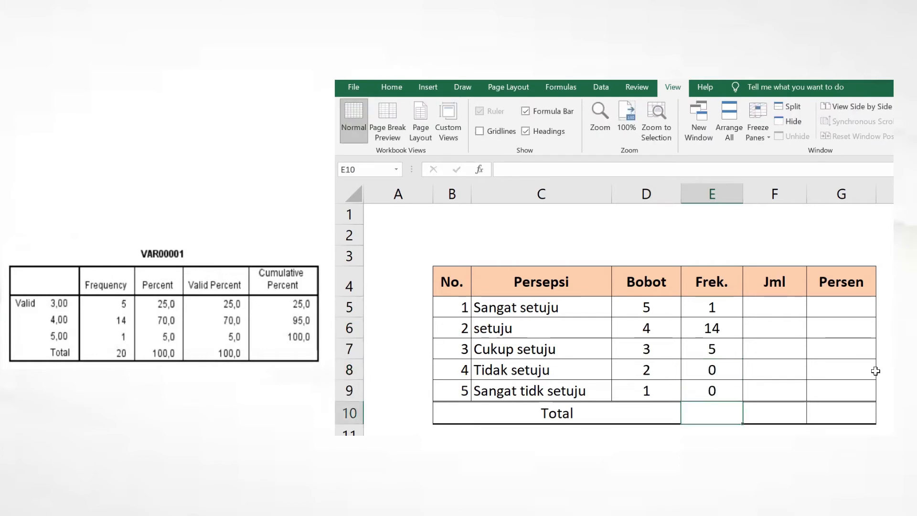
pyautogui.write('=')
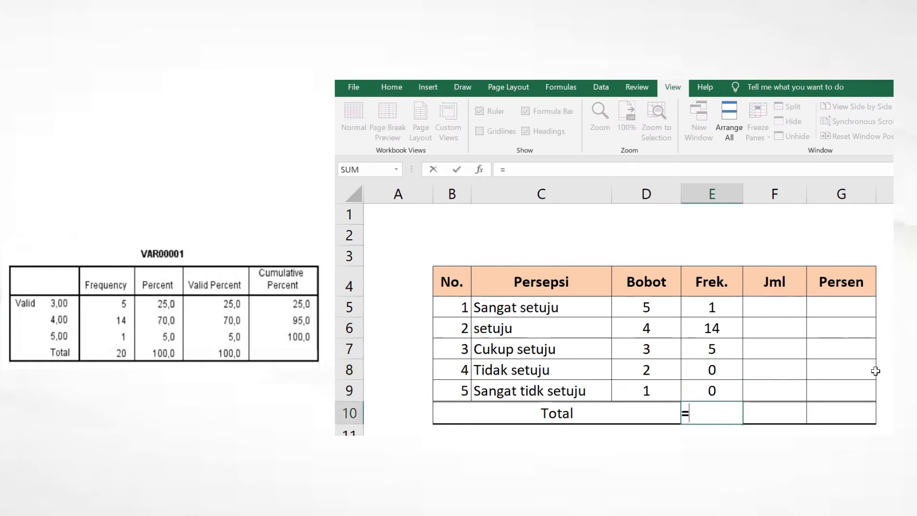
pyautogui.write('sum(')
pyautogui.press('Up')
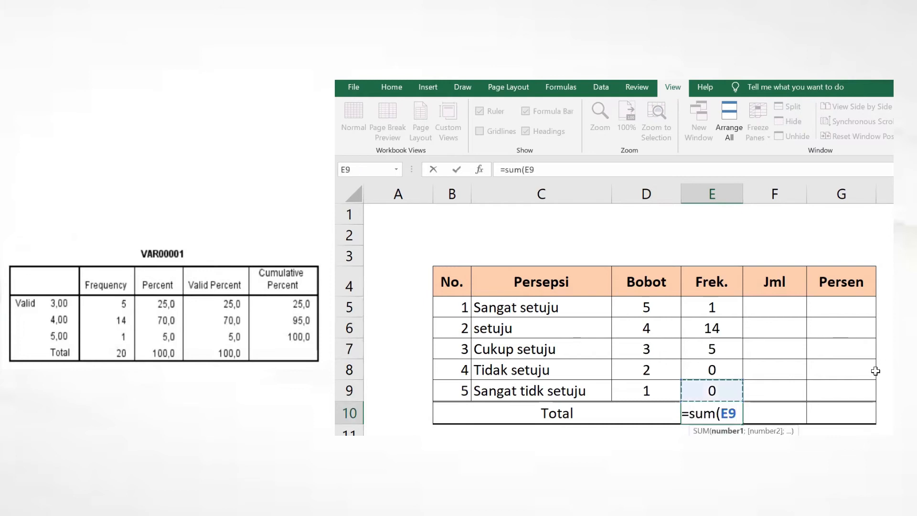
pyautogui.hotkey('shift', 'Up')
pyautogui.hotkey('shift', 'Up')
pyautogui.hotkey('shift', 'Up')
pyautogui.hotkey('shift', 'Up')
pyautogui.write(')')
pyautogui.press('Return')
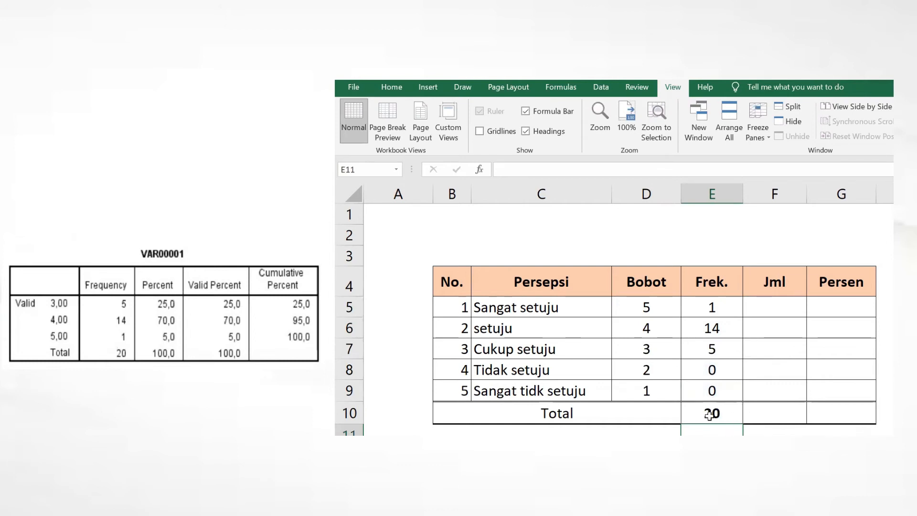
# Calculate the Jml value for Sangat setuju in F5 with the formula =E5*D5
pyautogui.click(767, 304)
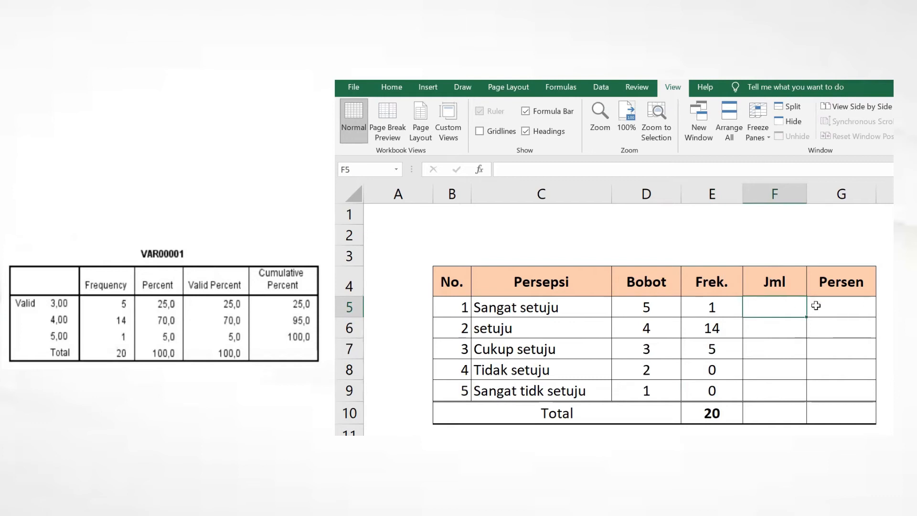
pyautogui.write('=')
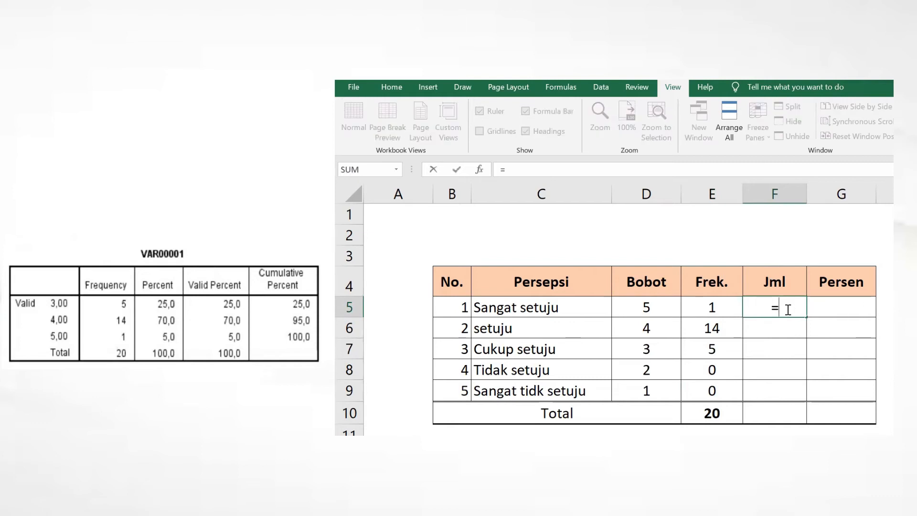
pyautogui.press('Left')
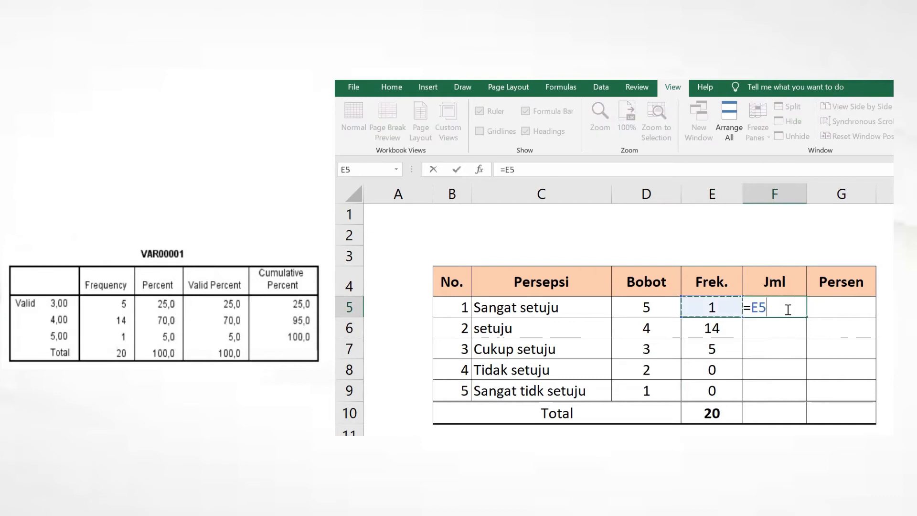
pyautogui.write('&')
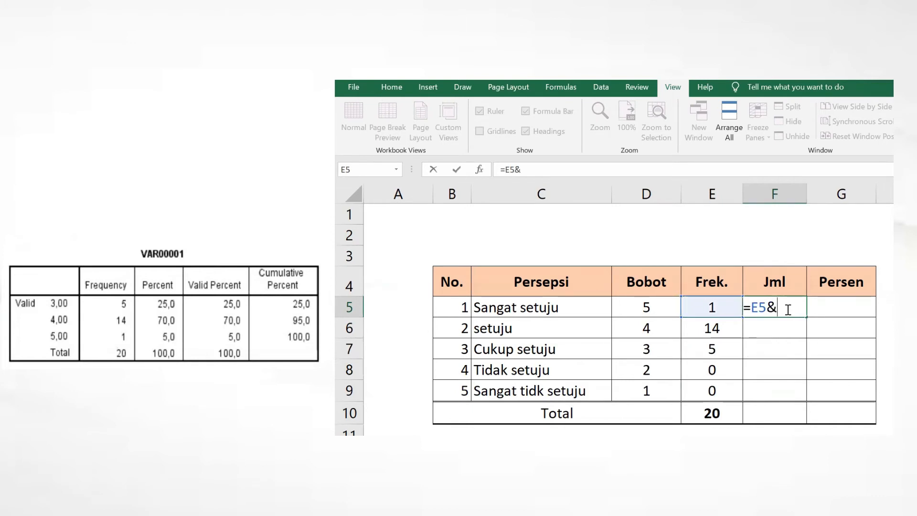
pyautogui.press('BackSpace')
pyautogui.write('*')
pyautogui.press('Left')
pyautogui.press('Left')
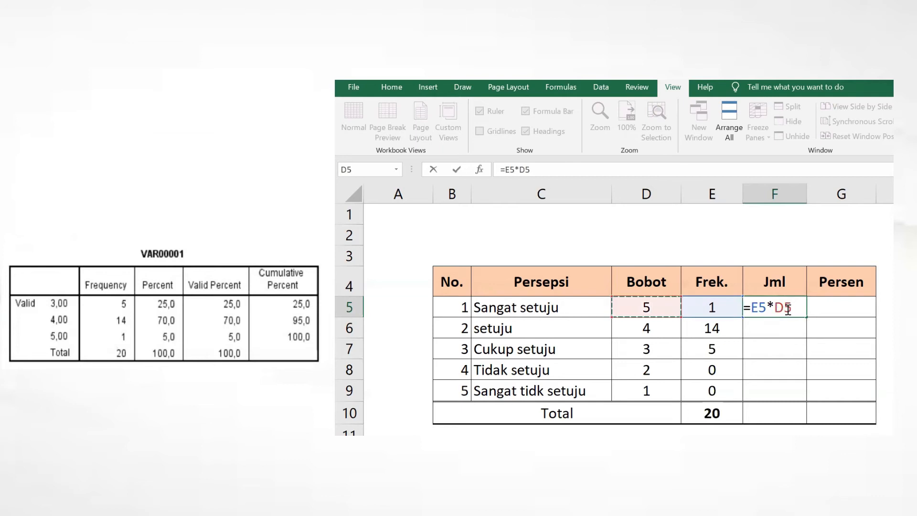
pyautogui.press('Return')
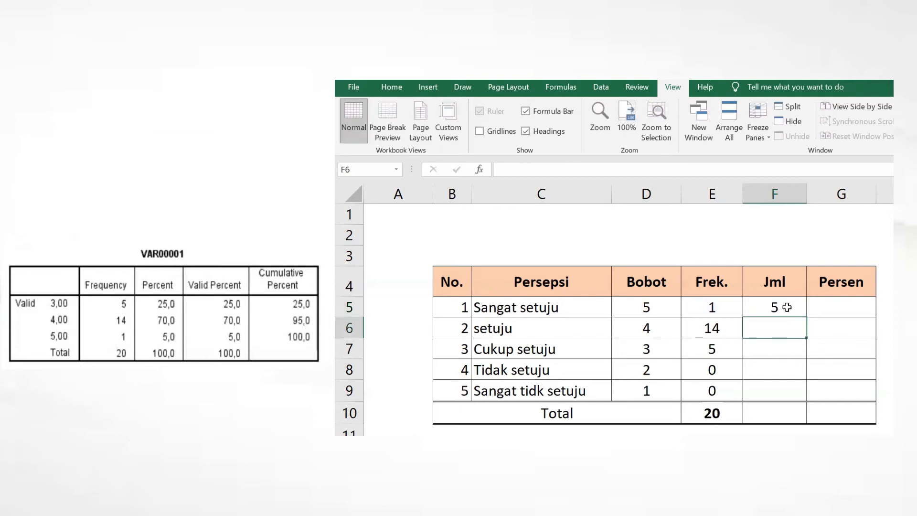
pyautogui.click(787, 306)
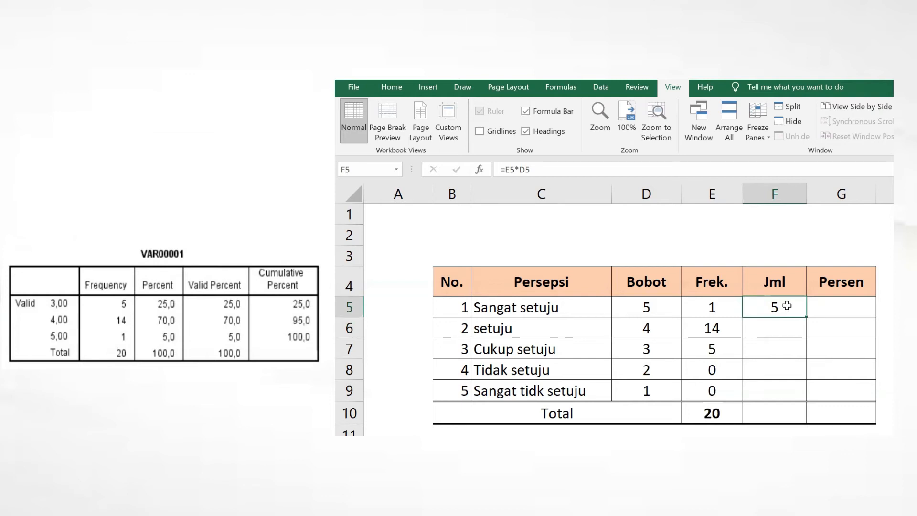
# Calculate the Jml value for setuju in F6 by multiplying frequency E6 by weight D6
pyautogui.click(776, 327)
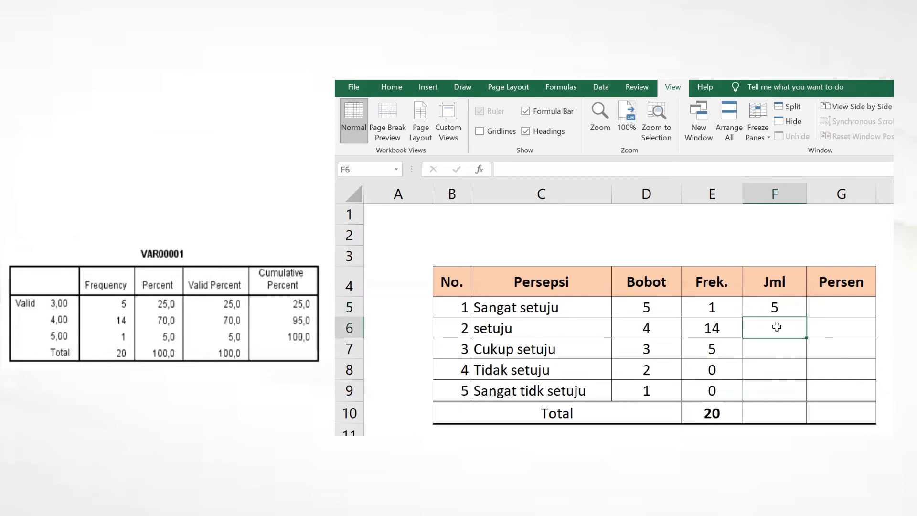
pyautogui.write('=')
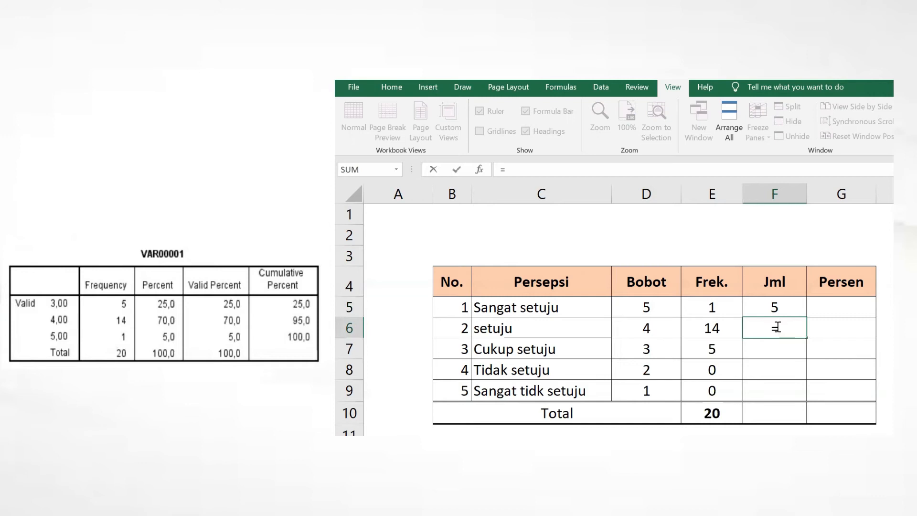
pyautogui.press('Left')
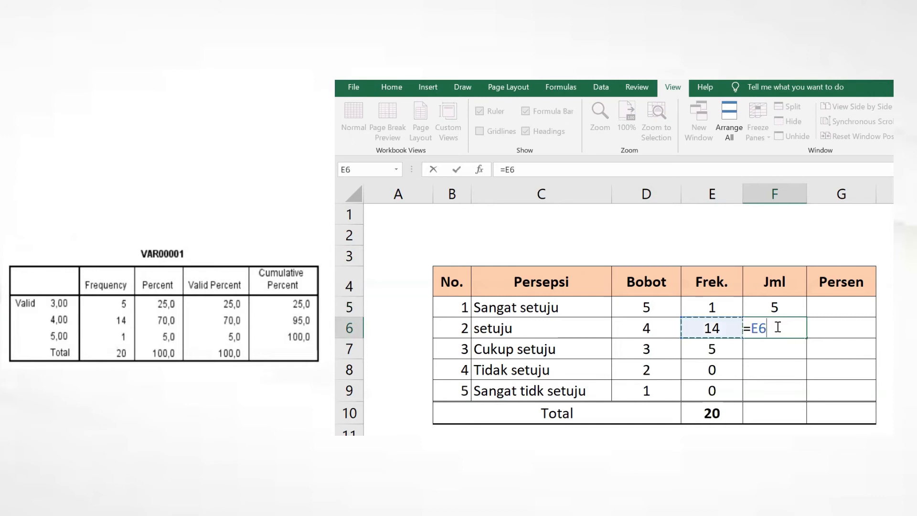
pyautogui.write('*')
pyautogui.press('Left')
pyautogui.press('Left')
pyautogui.press('Return')
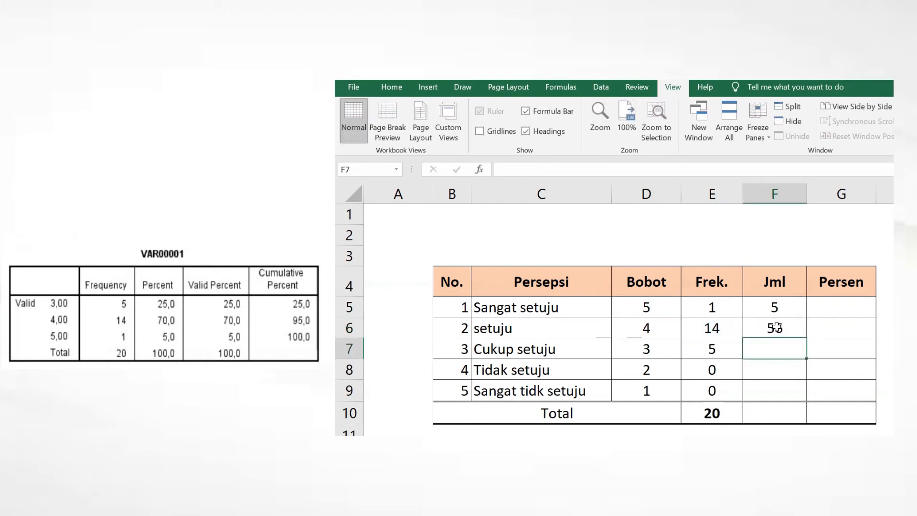
# Calculate the Jml value for Cukup setuju in F7 with the formula =E7*D7
pyautogui.write('=')
pyautogui.press('Left')
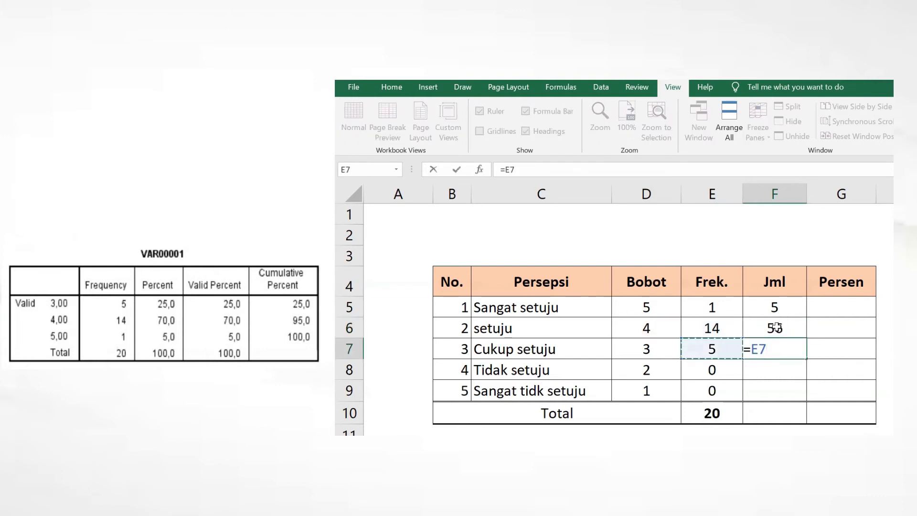
pyautogui.write('*')
pyautogui.press('Left')
pyautogui.press('Left')
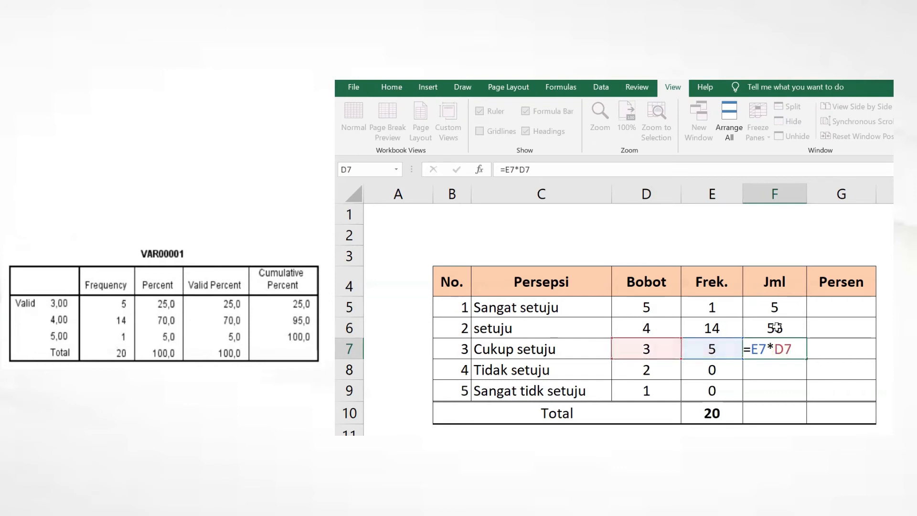
pyautogui.press('Return')
# Calculate the Jml value for Tidak setuju in F8 by multiplying frequency E8 by weight D8
pyautogui.write('=')
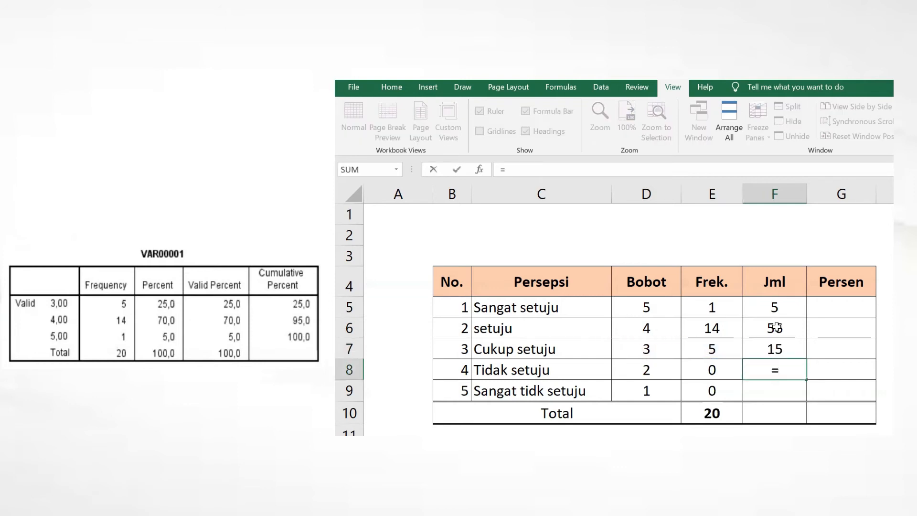
pyautogui.press('Left')
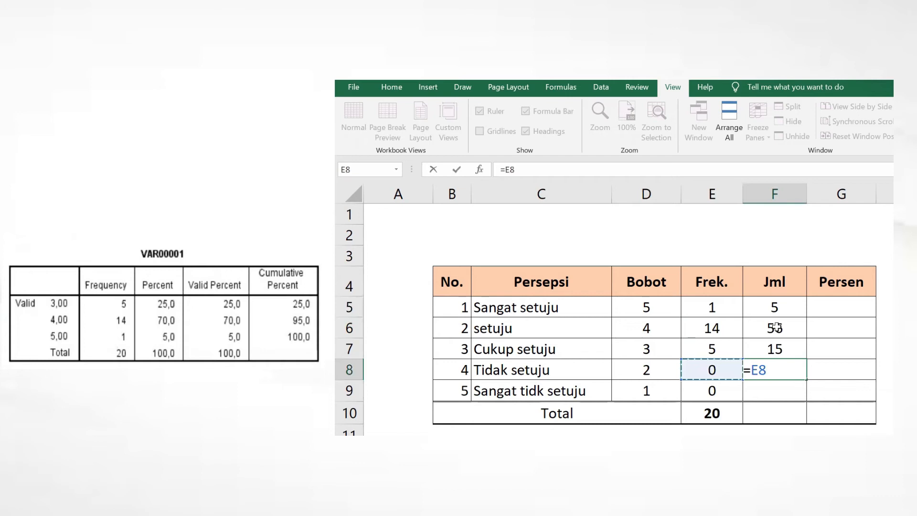
pyautogui.write('*')
pyautogui.press('Left')
pyautogui.press('Left')
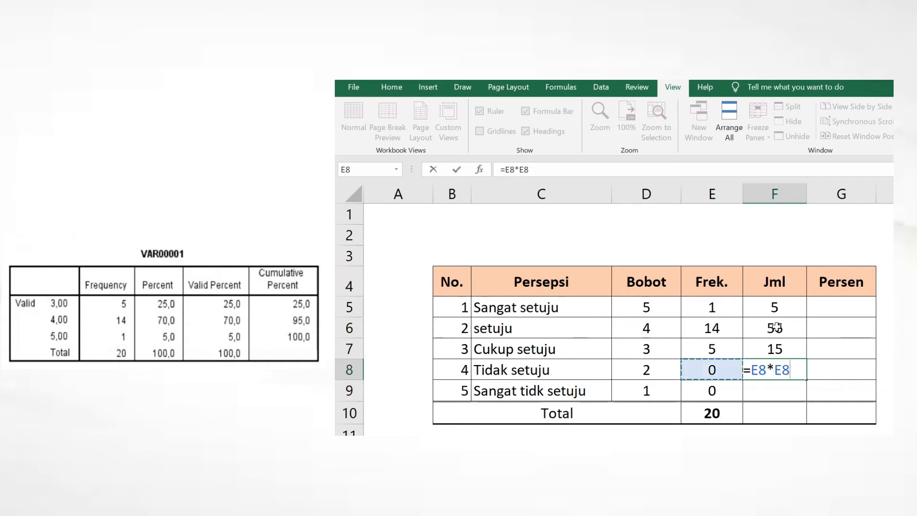
pyautogui.press('Return')
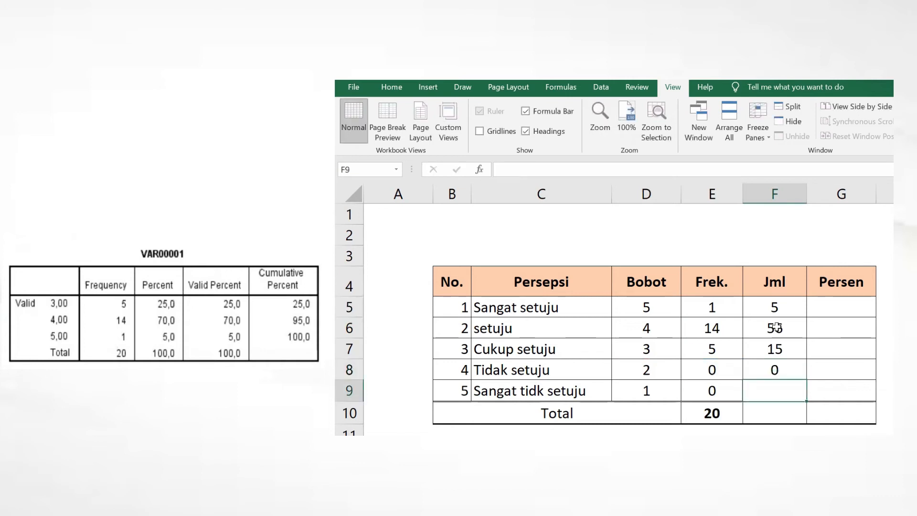
# Calculate the Jml value for Sangat tidk setuju in F9 by multiplying frequency E9 by weight D9
pyautogui.write('=')
pyautogui.press('Left')
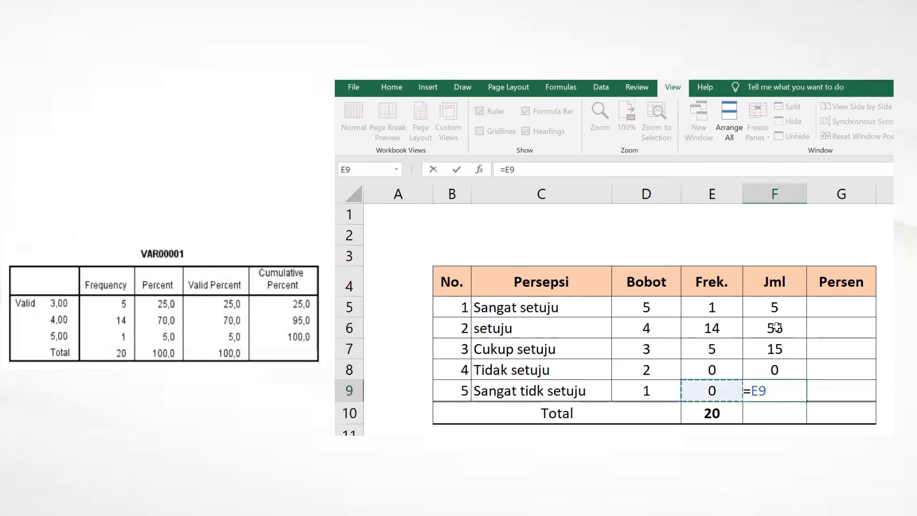
pyautogui.write('*')
pyautogui.press('Left')
pyautogui.press('Left')
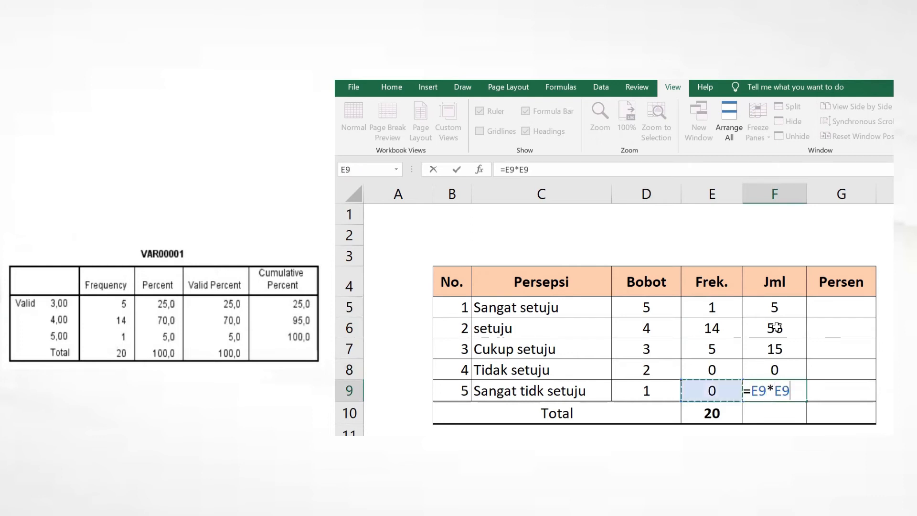
pyautogui.press('Return')
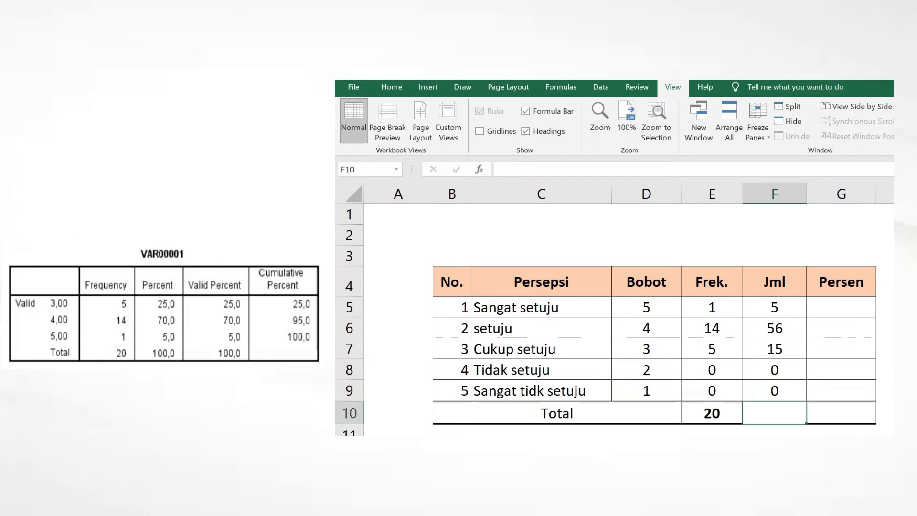
# Total the Jml column in F10 with a SUM formula over F5:F9
pyautogui.write('=')
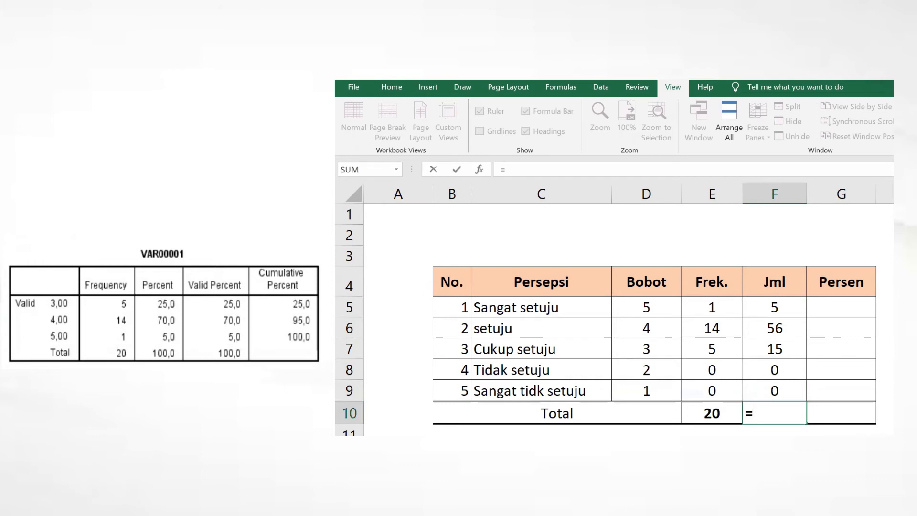
pyautogui.write('sum(')
pyautogui.press('Up')
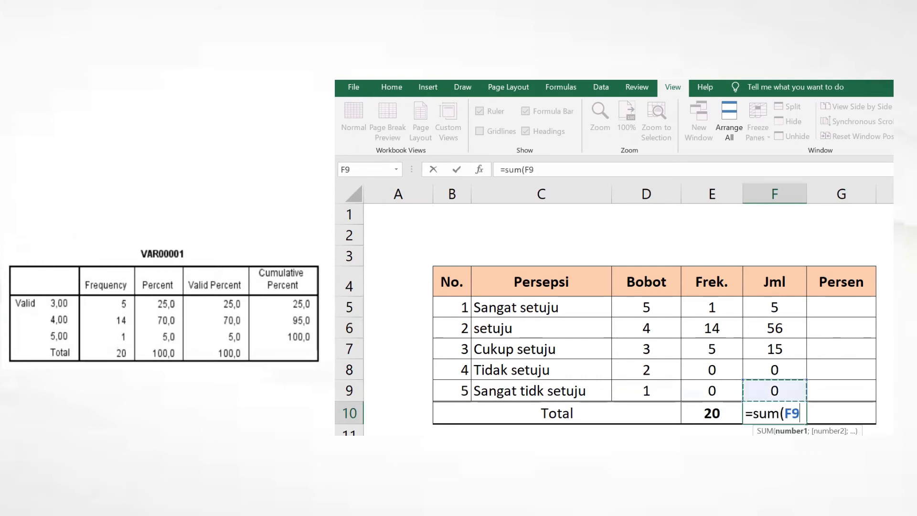
pyautogui.press('Return')
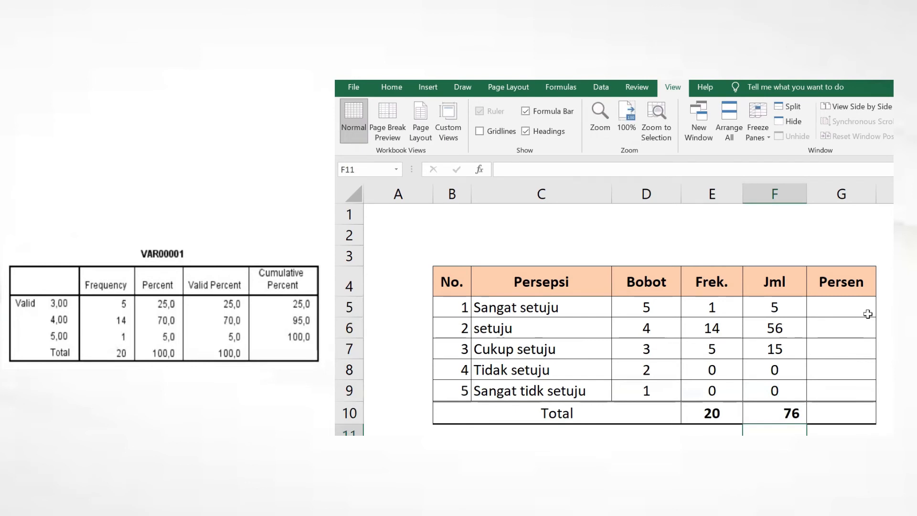
# Calculate the Persen value for Sangat setuju in G5 with the formula =F5/F10
pyautogui.click(854, 303)
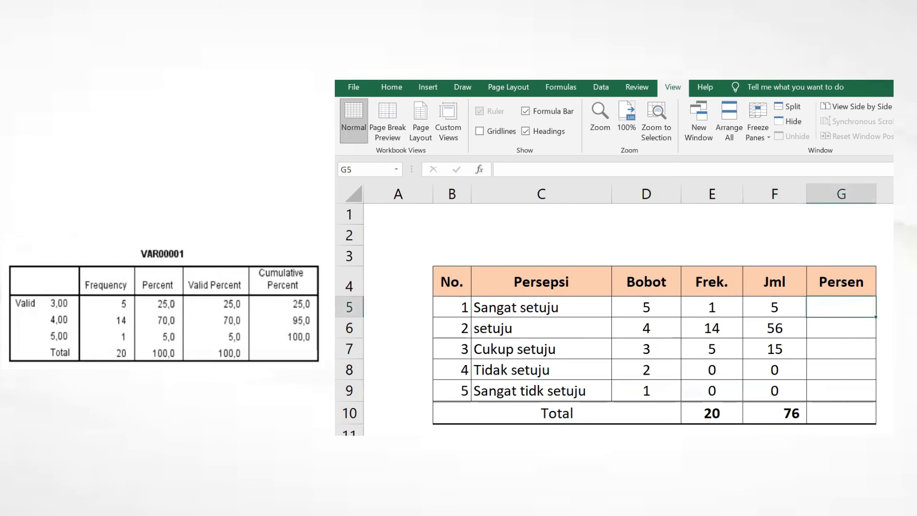
pyautogui.write('=')
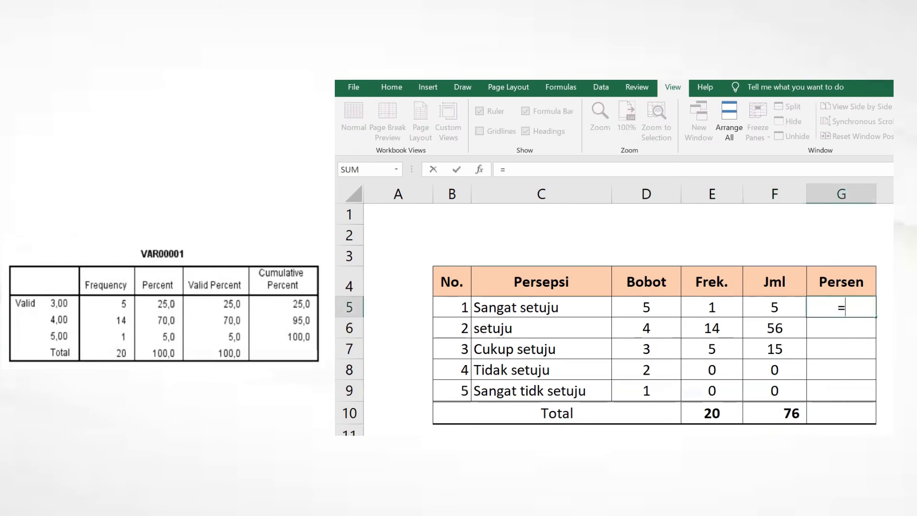
pyautogui.press('Left')
pyautogui.write('/')
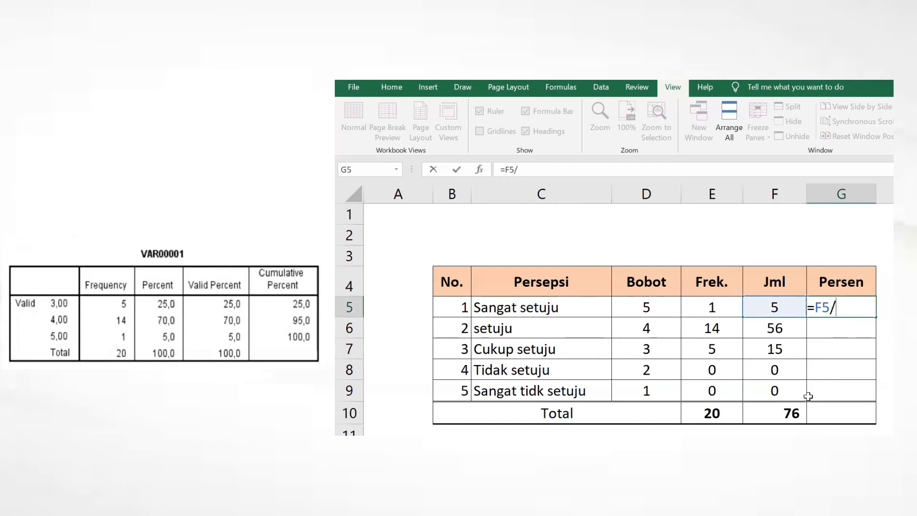
pyautogui.click(784, 413)
pyautogui.press('Return')
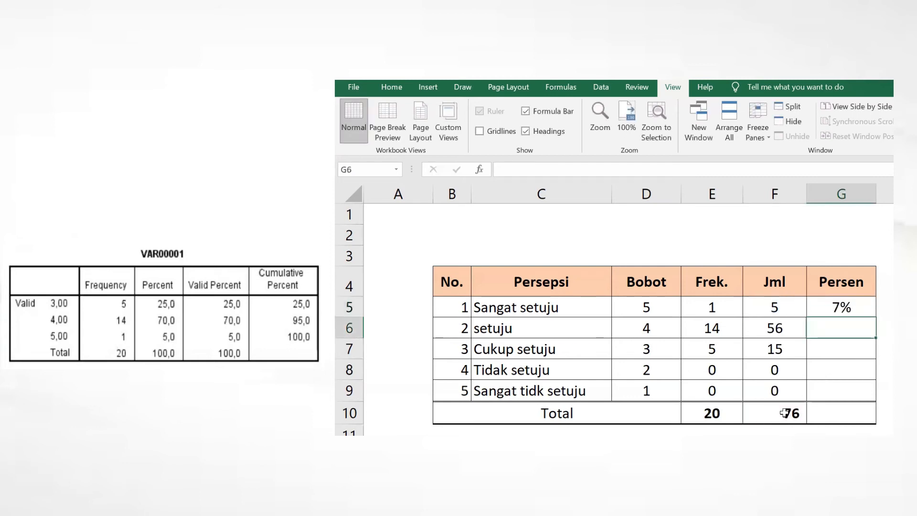
# Make the reference to the total absolute in the G5 formula so it reads =F5/$F$10
pyautogui.press('Up')
pyautogui.press('Down')
pyautogui.press('Up')
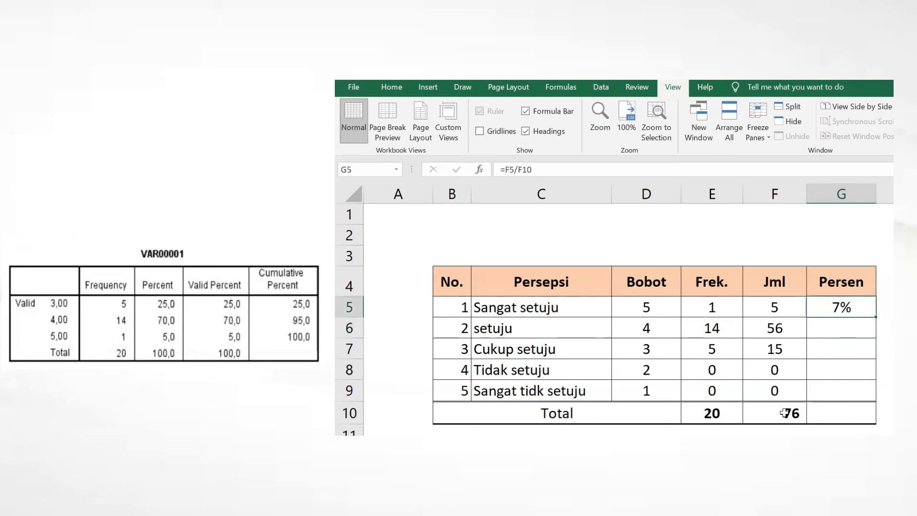
pyautogui.click(518, 169)
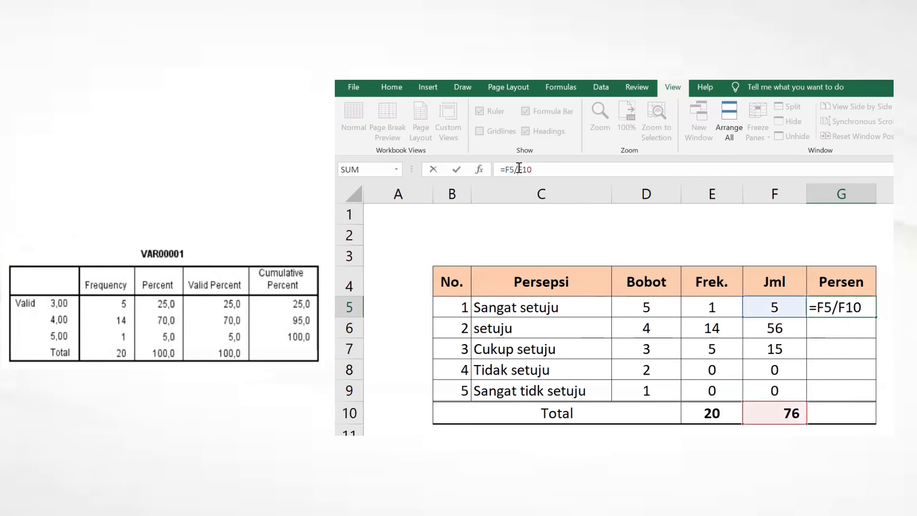
pyautogui.write('$')
pyautogui.press('Right')
pyautogui.write('$')
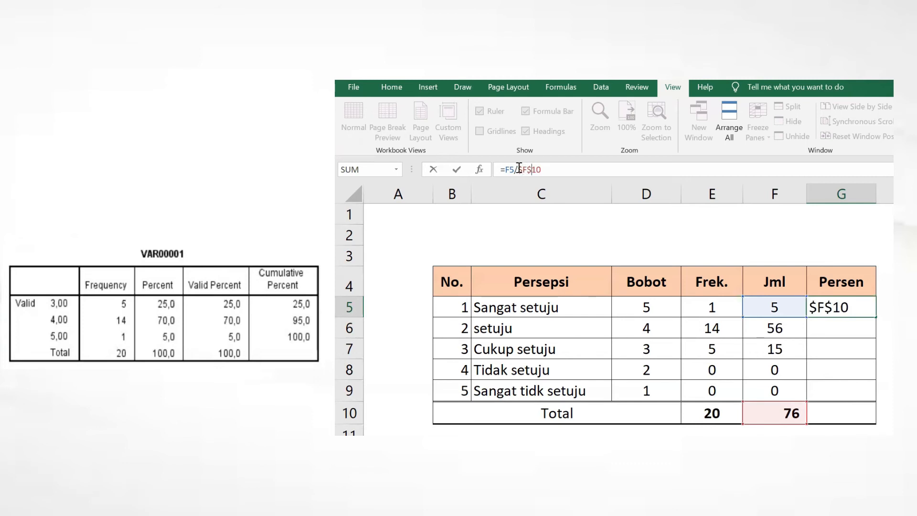
pyautogui.click(898, 347)
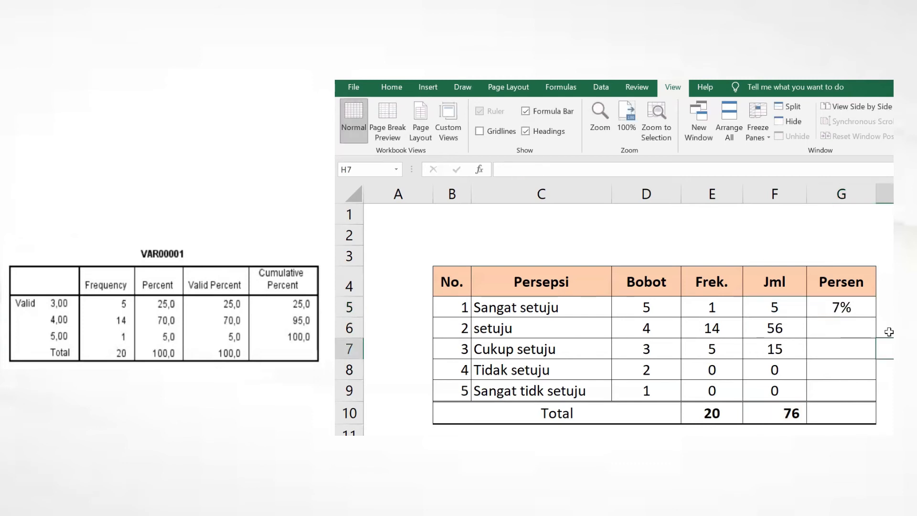
# Copy the percentage formula from G5 into the remaining Persen cells G6 to G9
pyautogui.click(851, 306)
pyautogui.hotkey('ctrl', 'c')
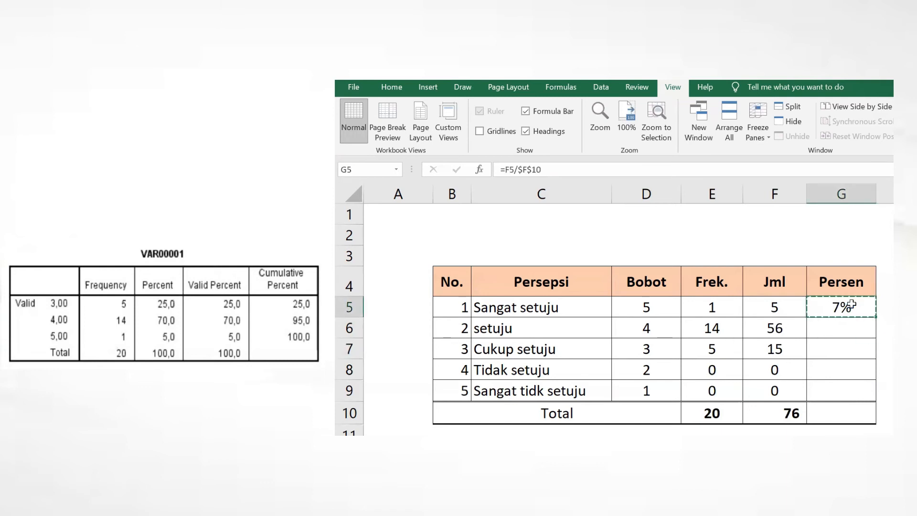
pyautogui.press('Down')
pyautogui.hotkey('shift', 'Down')
pyautogui.hotkey('shift', 'Down')
pyautogui.hotkey('shift', 'Down')
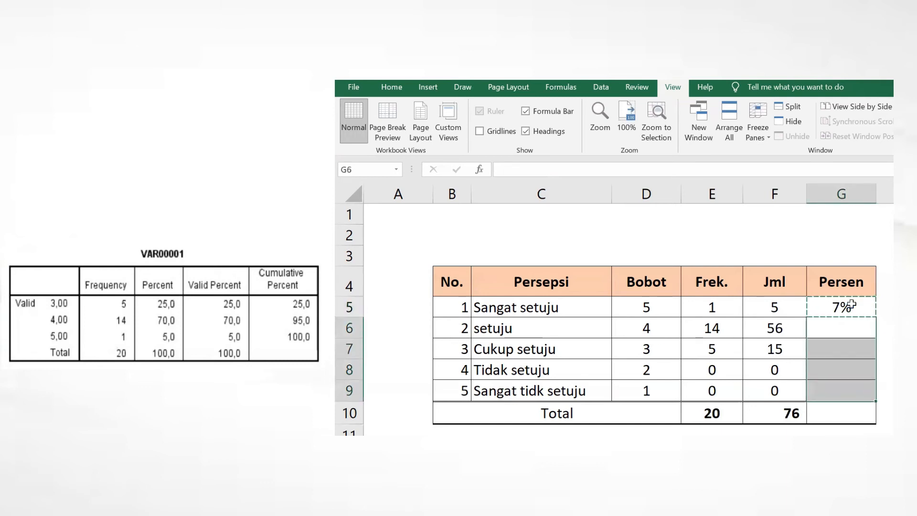
pyautogui.hotkey('ctrl', 'v')
# Total the Persen column in G10 with the formula =SUM(G5:G9)
pyautogui.click(853, 411)
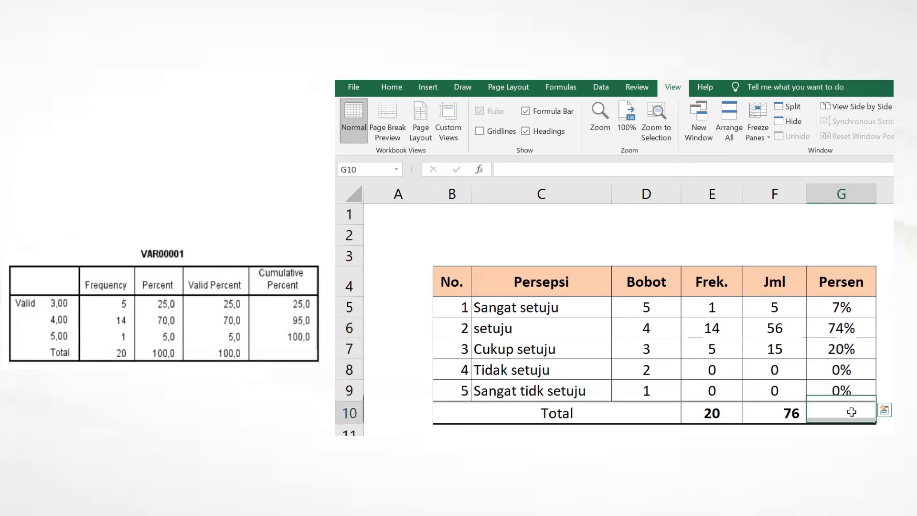
pyautogui.write('=')
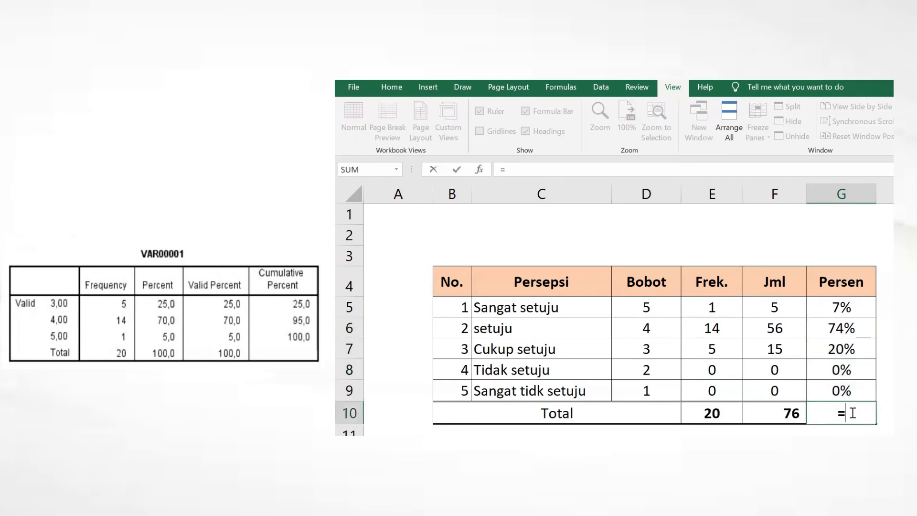
pyautogui.write('sum(')
pyautogui.press('Up')
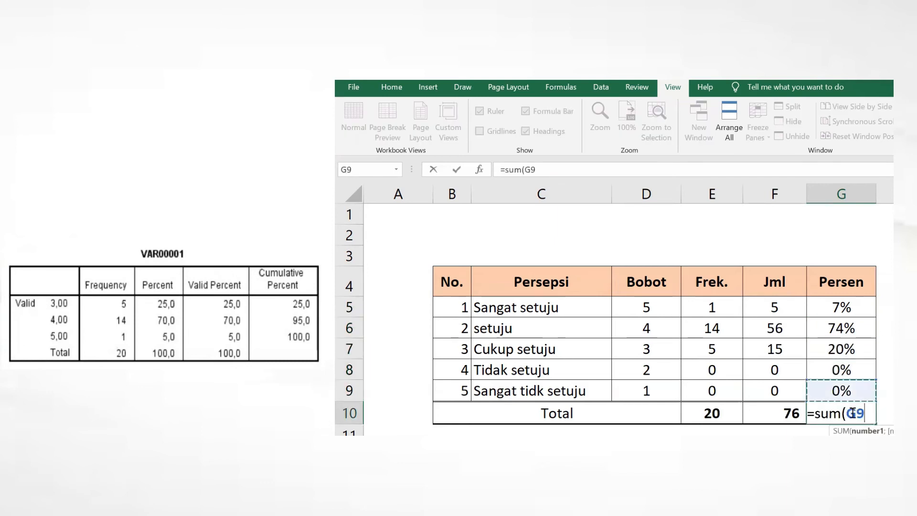
pyautogui.hotkey('shift', 'Up')
pyautogui.hotkey('shift', 'Up')
pyautogui.hotkey('shift', 'Up')
pyautogui.hotkey('shift', 'Up')
pyautogui.write(')')
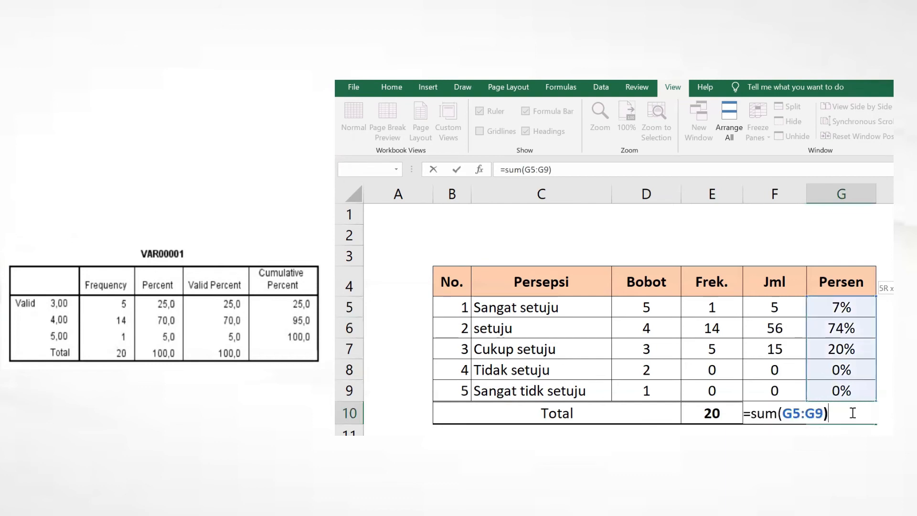
pyautogui.press('Return')
pyautogui.click(915, 391)
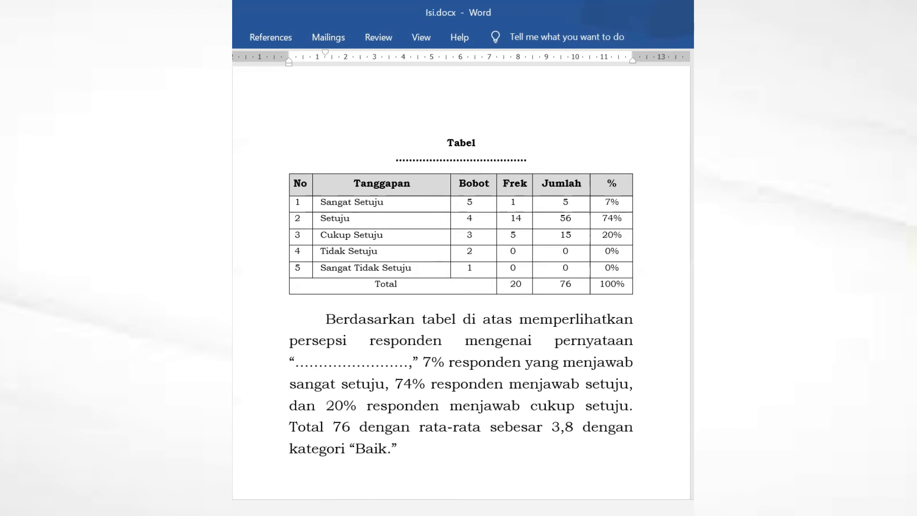
# In the Word document Isi.docx, check the Kriteria Penafsiran score table against the average stated below the response table
pyautogui.scroll(8, 488, 364)
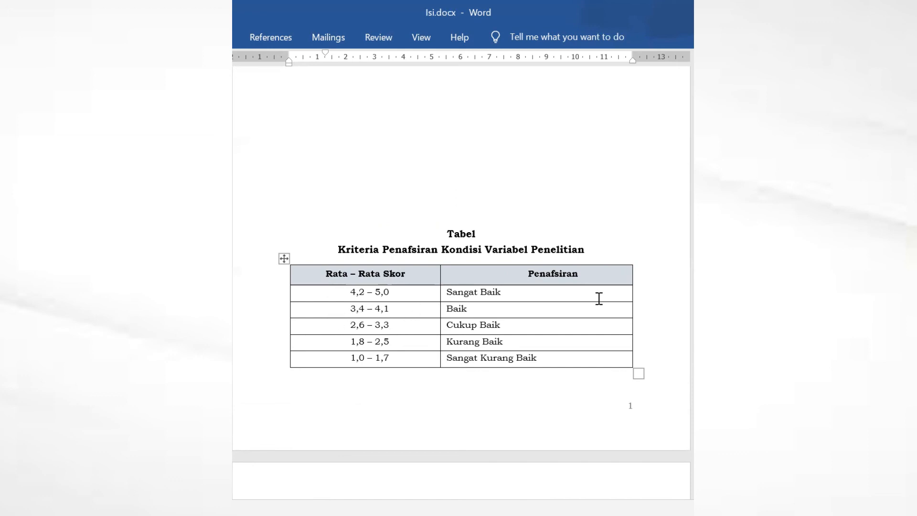
pyautogui.scroll(-8, 461, 282)
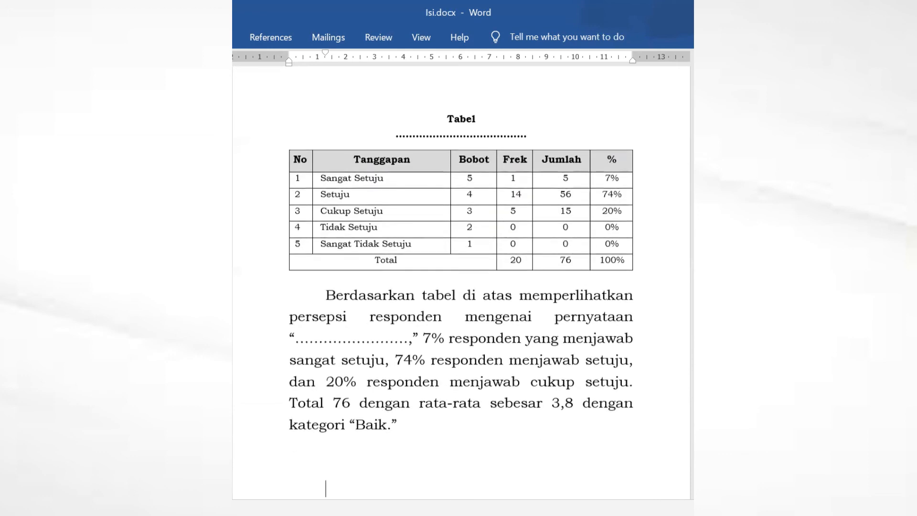